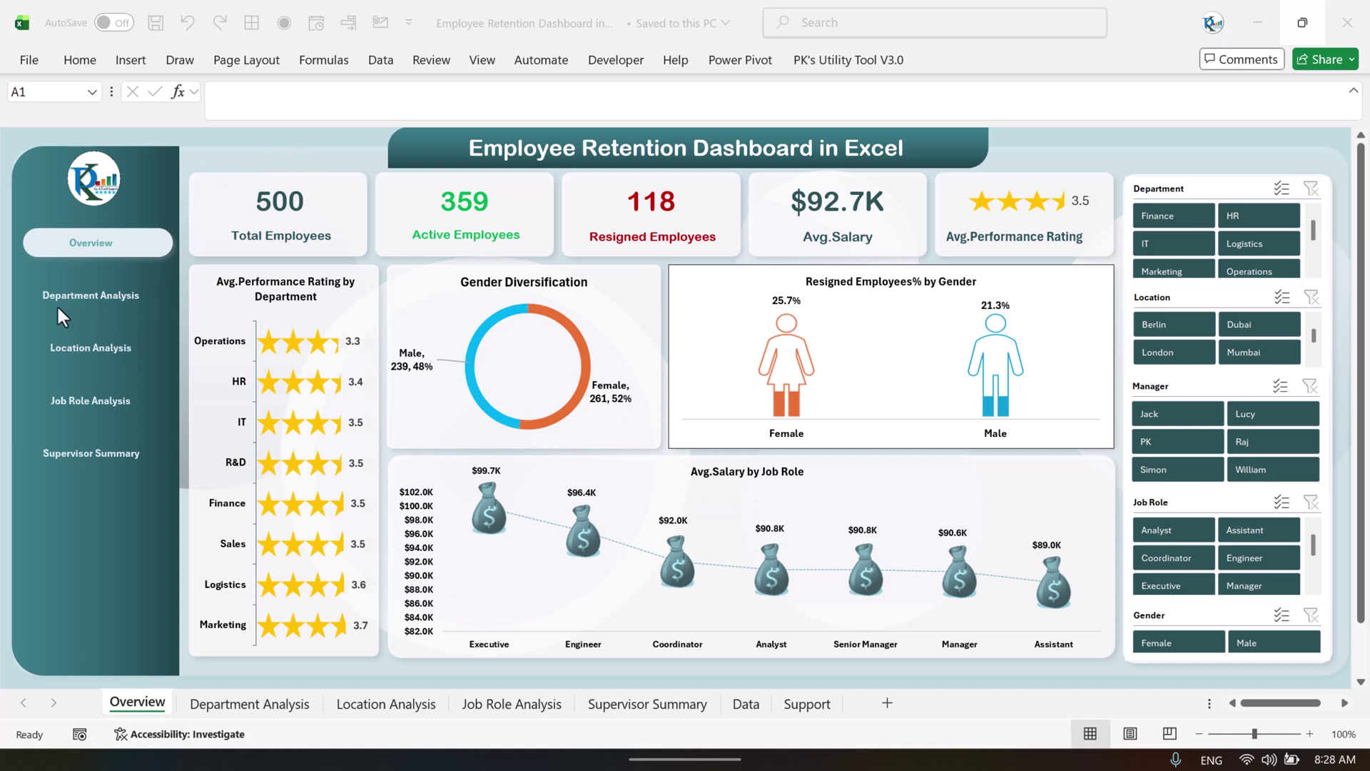
- Filter the Overview by three different managers in turn, then clear the Manager filter
{"action": "left_click", "coordinate": [84, 309]}
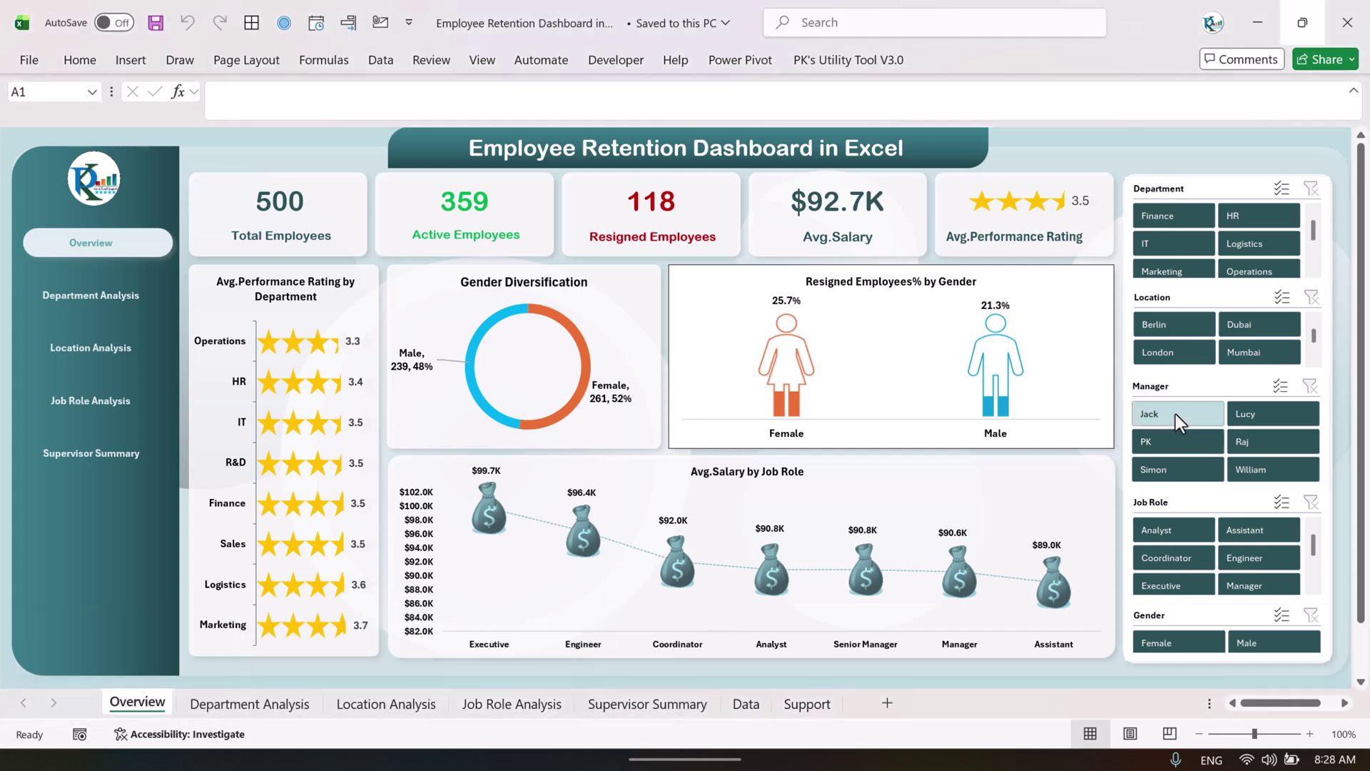
{"action": "left_click", "coordinate": [1177, 421]}
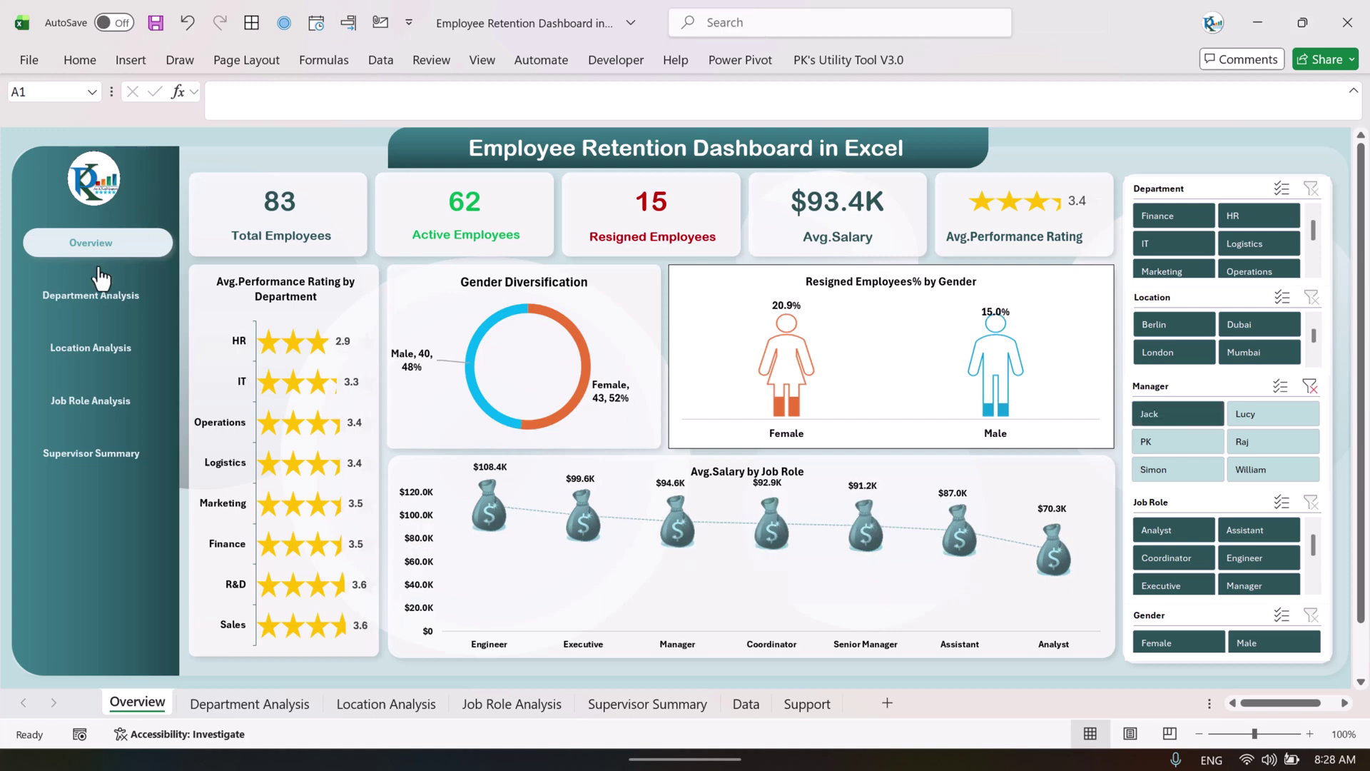
{"action": "left_click", "coordinate": [1266, 421]}
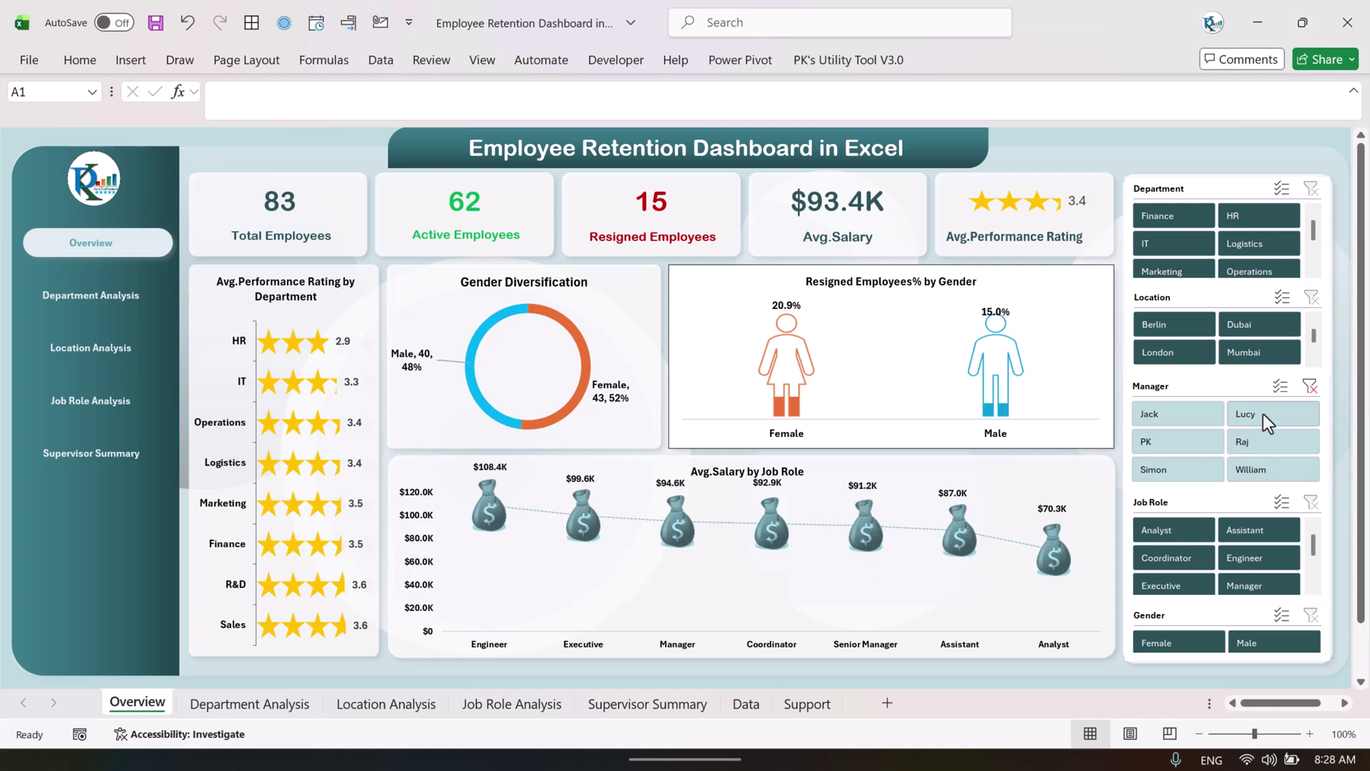
{"action": "left_click", "coordinate": [1264, 444]}
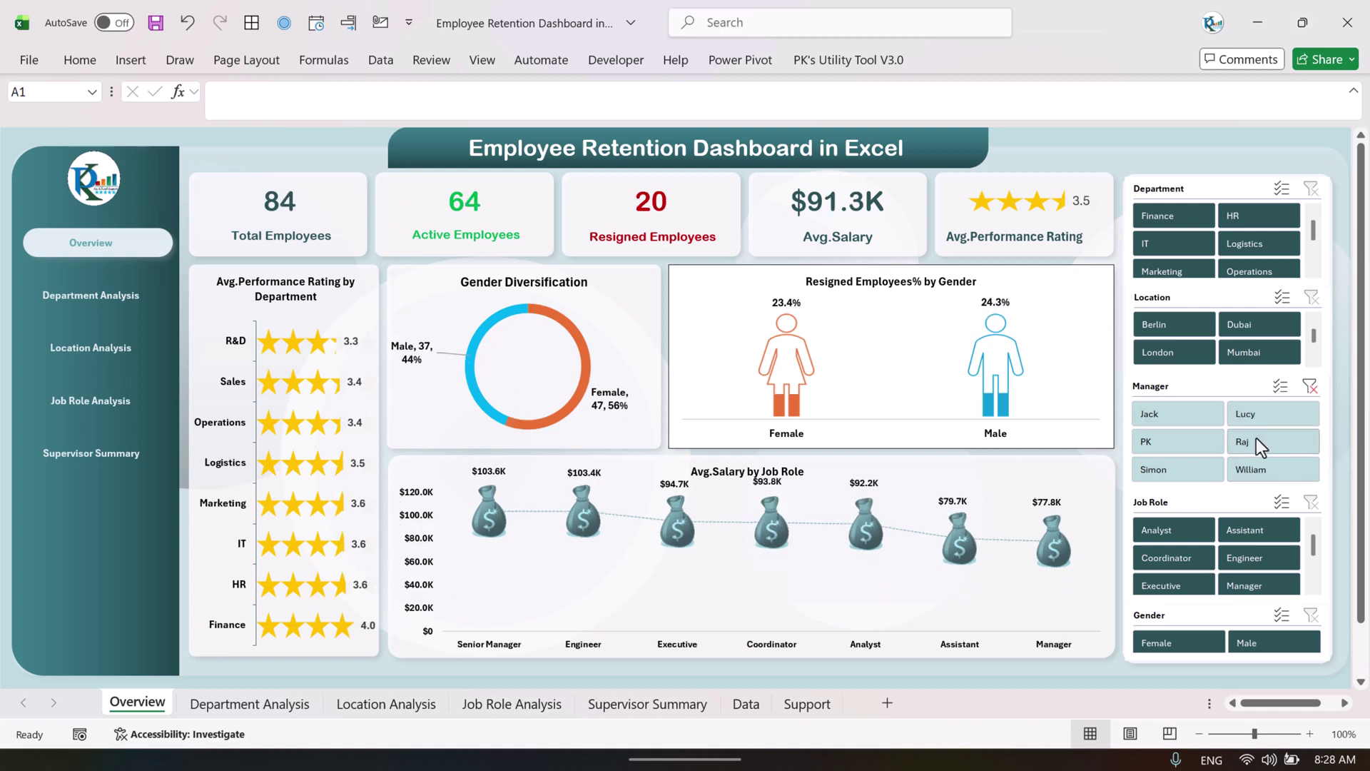
{"action": "left_click", "coordinate": [1310, 386]}
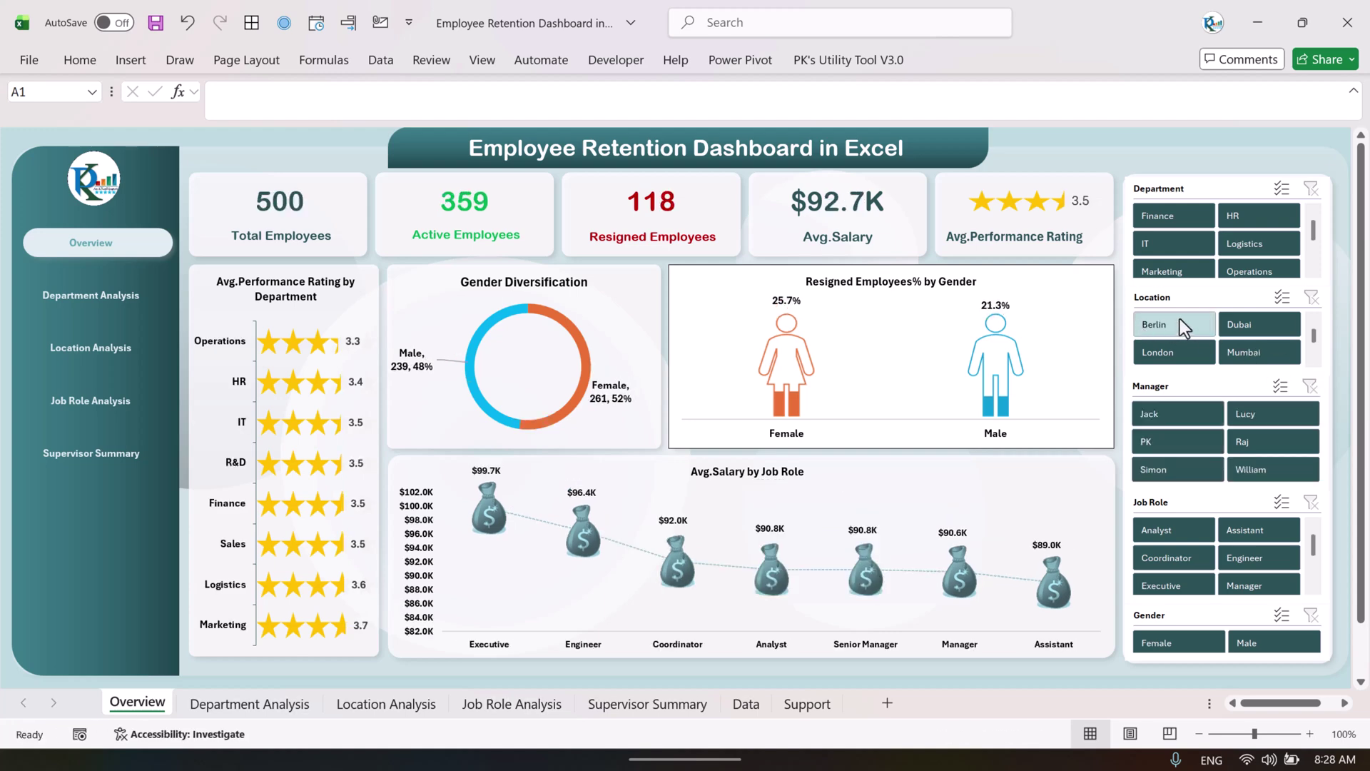
- Filter the Overview to Berlin, then Dubai, and clear the Location filter
{"action": "left_click", "coordinate": [1162, 327]}
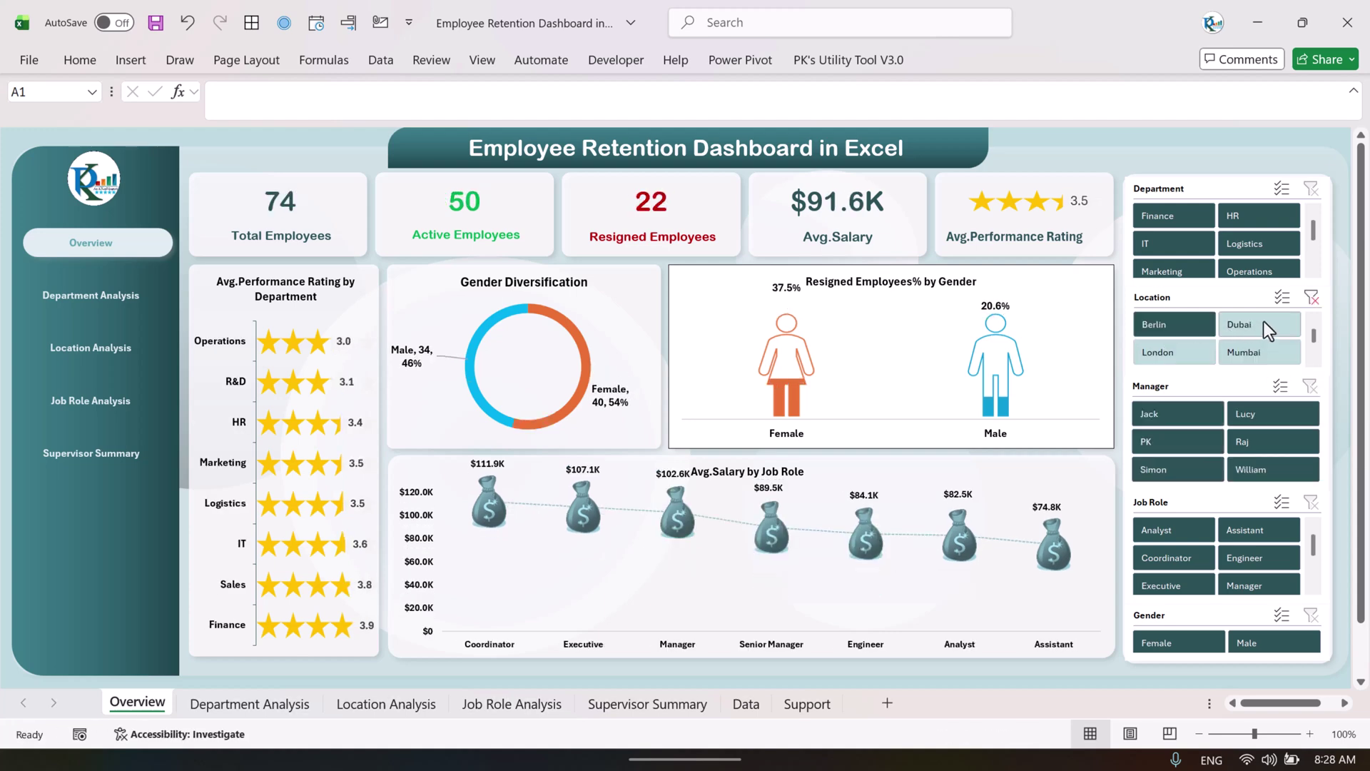
{"action": "left_click", "coordinate": [1263, 328]}
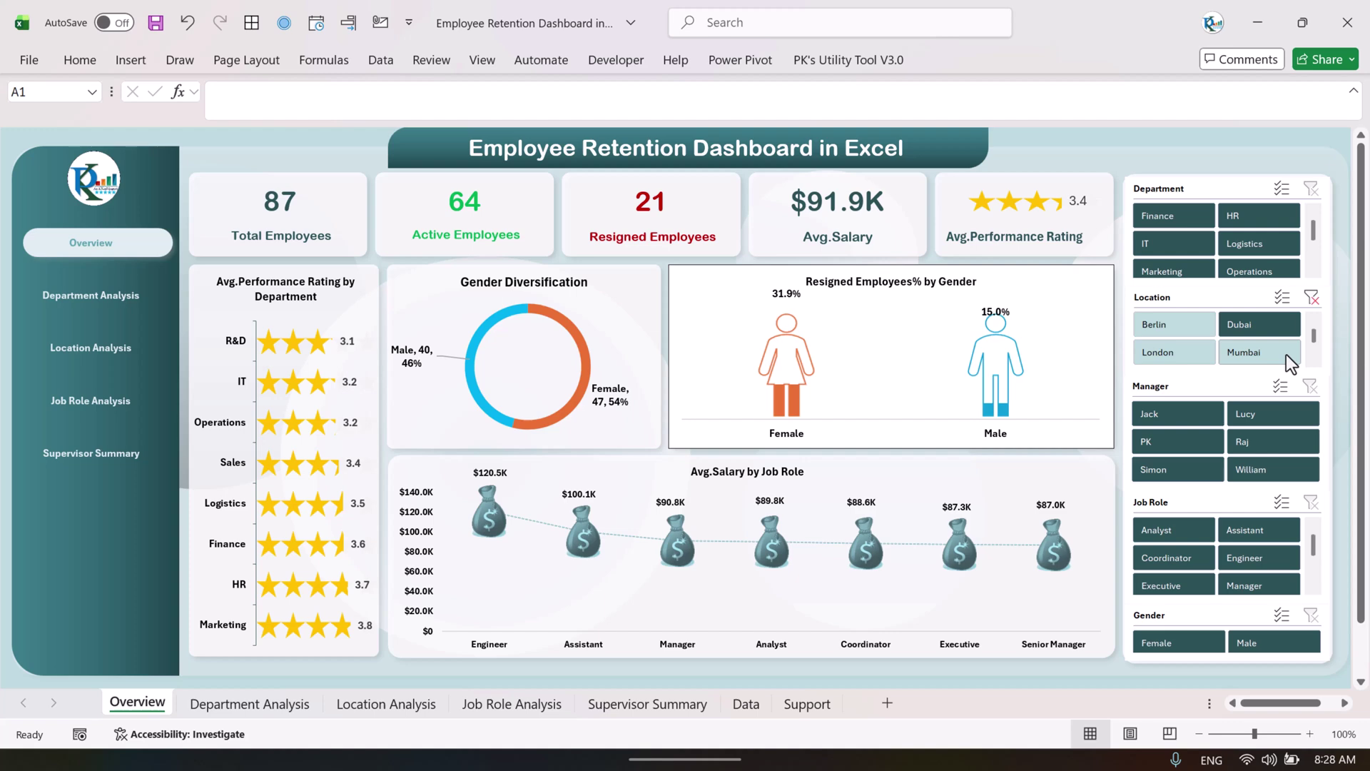
{"action": "left_click", "coordinate": [1311, 297]}
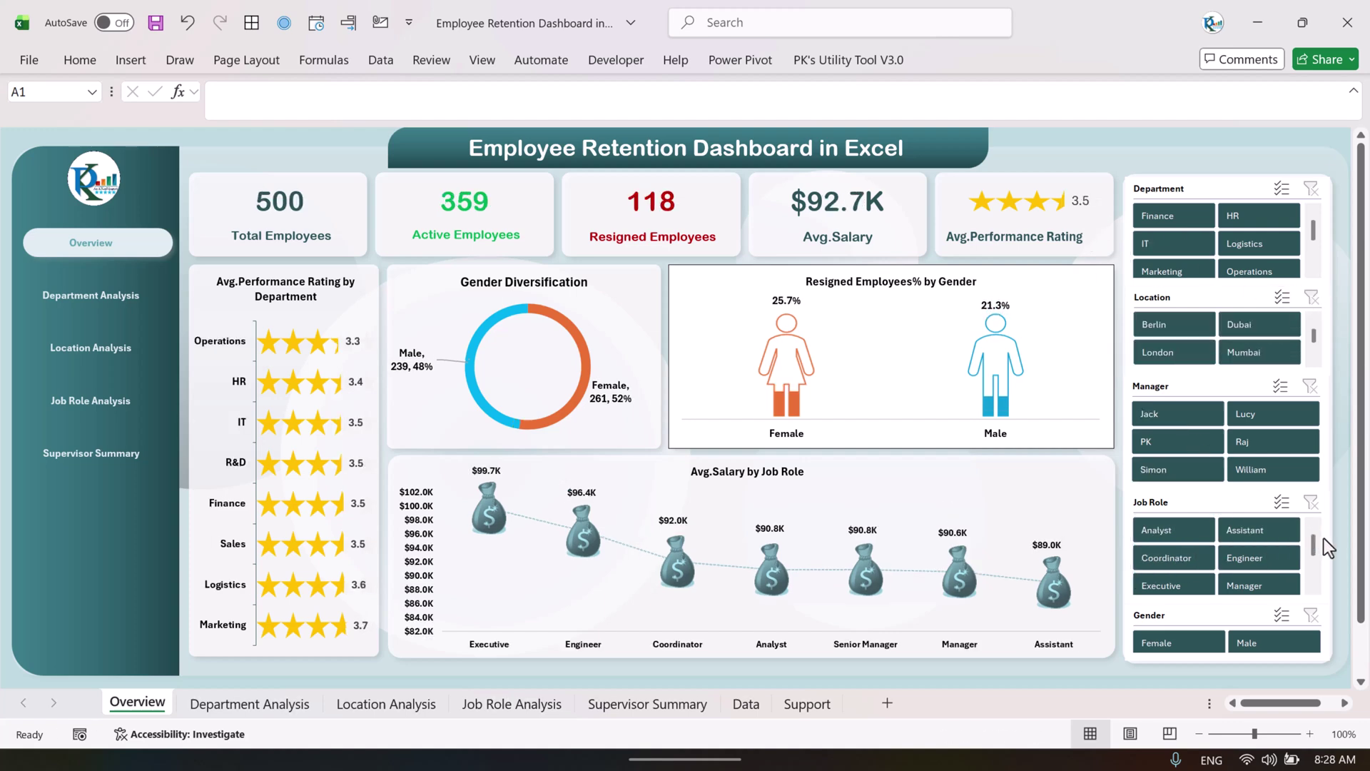
- Filter by the Manager and then Engineer job roles, then open the Department Analysis page
{"action": "left_click", "coordinate": [1260, 589]}
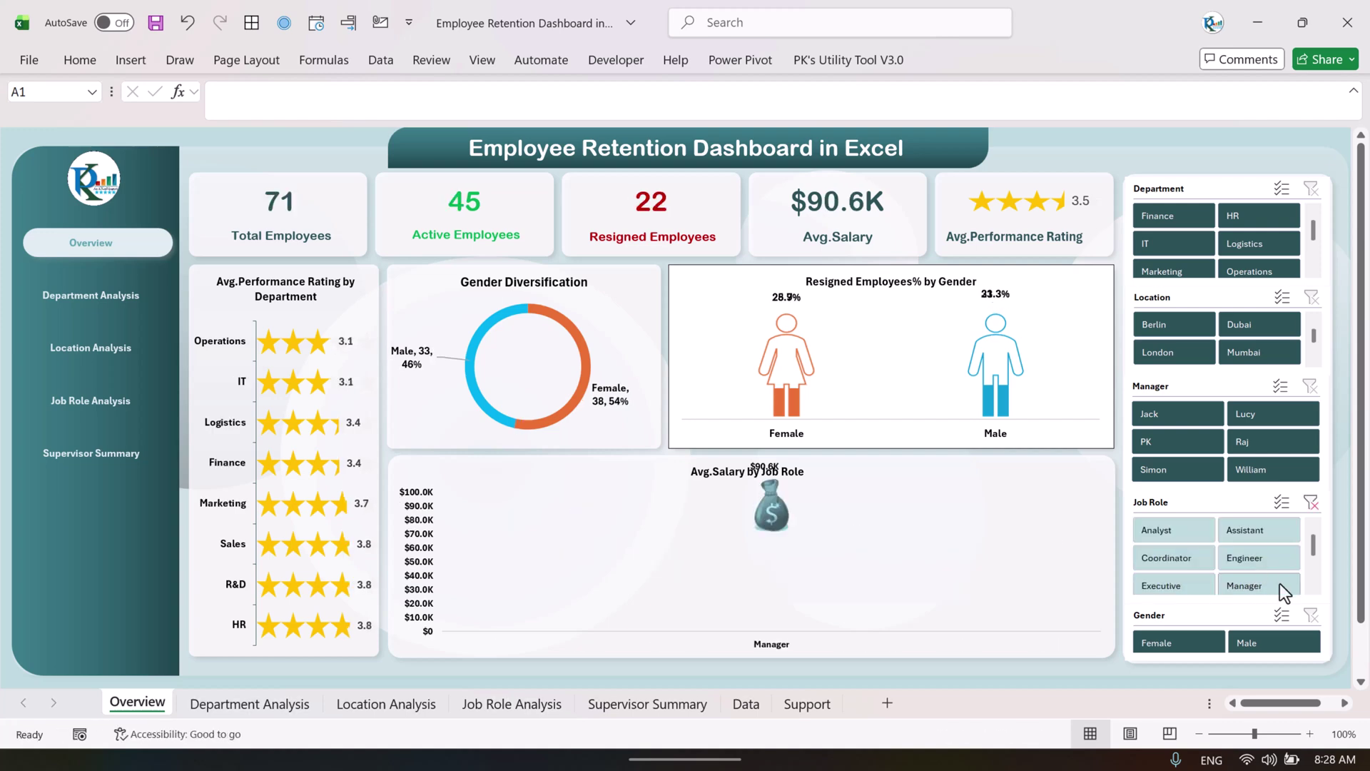
{"action": "left_click", "coordinate": [1249, 560]}
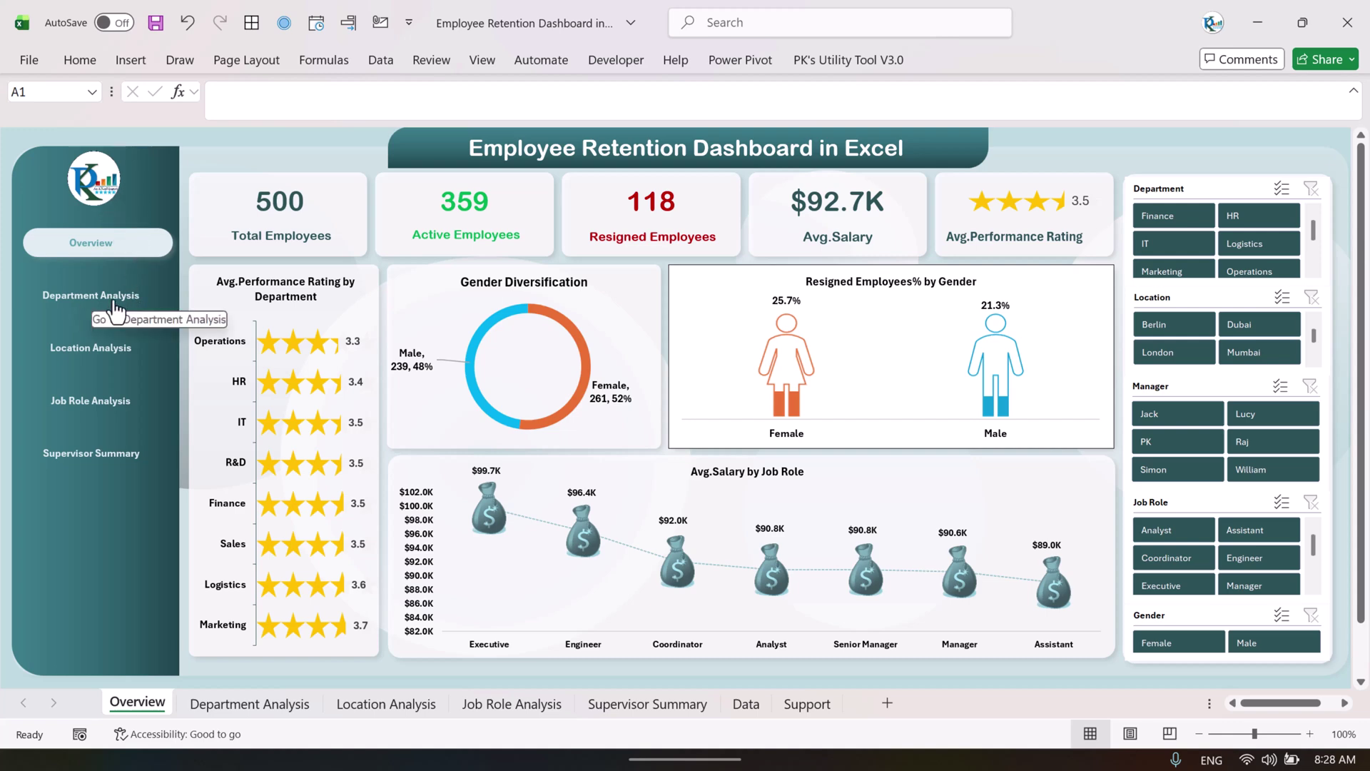
{"action": "left_click", "coordinate": [111, 296]}
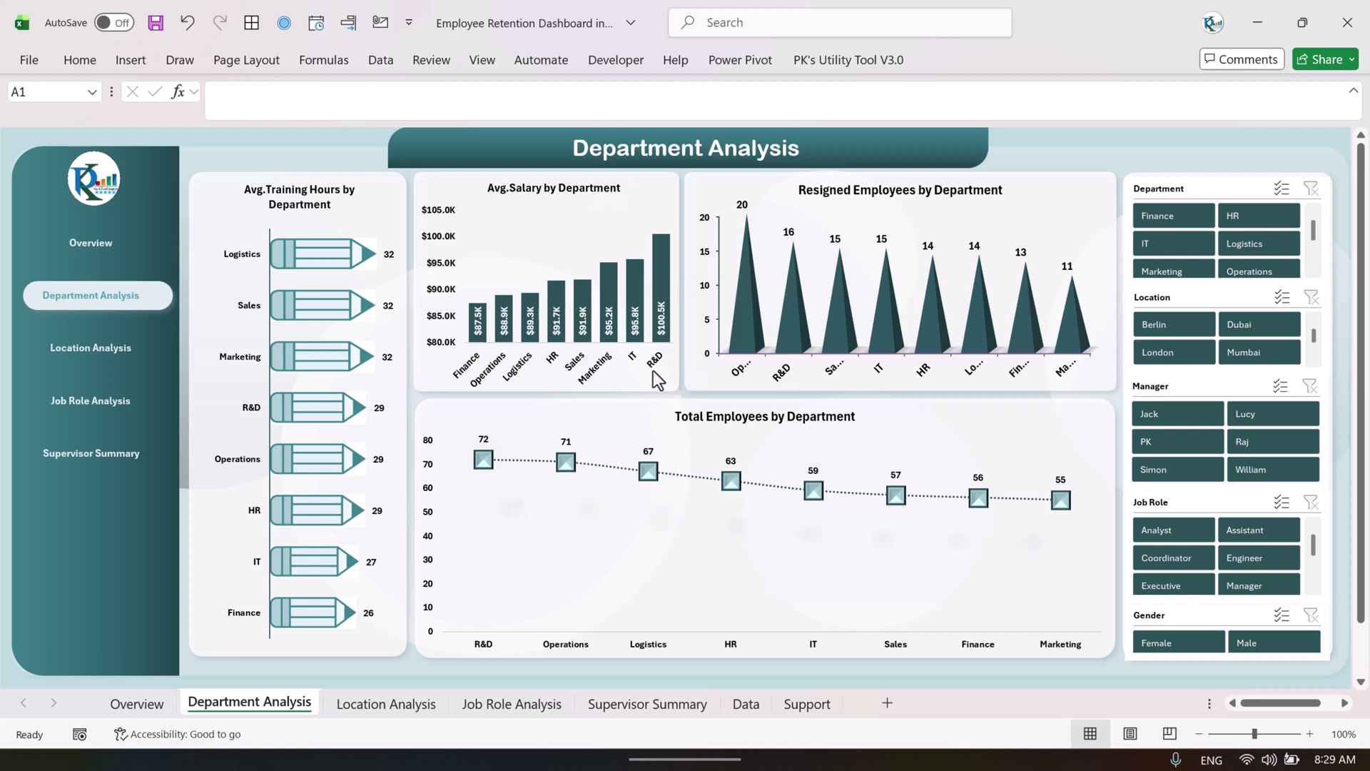
- Filter Department Analysis by the Assistant, then Engineer, then Manager job roles
{"action": "left_click", "coordinate": [1027, 394]}
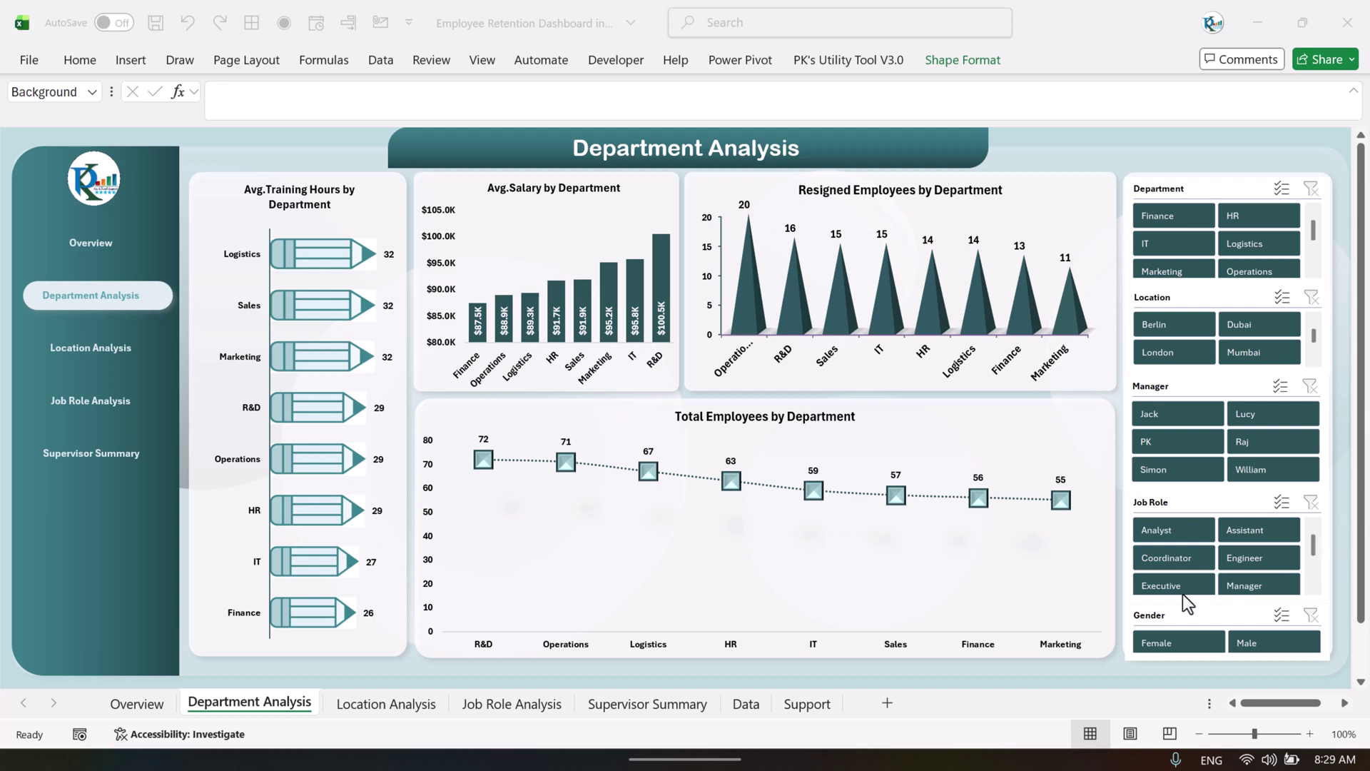
{"action": "left_click", "coordinate": [1252, 531]}
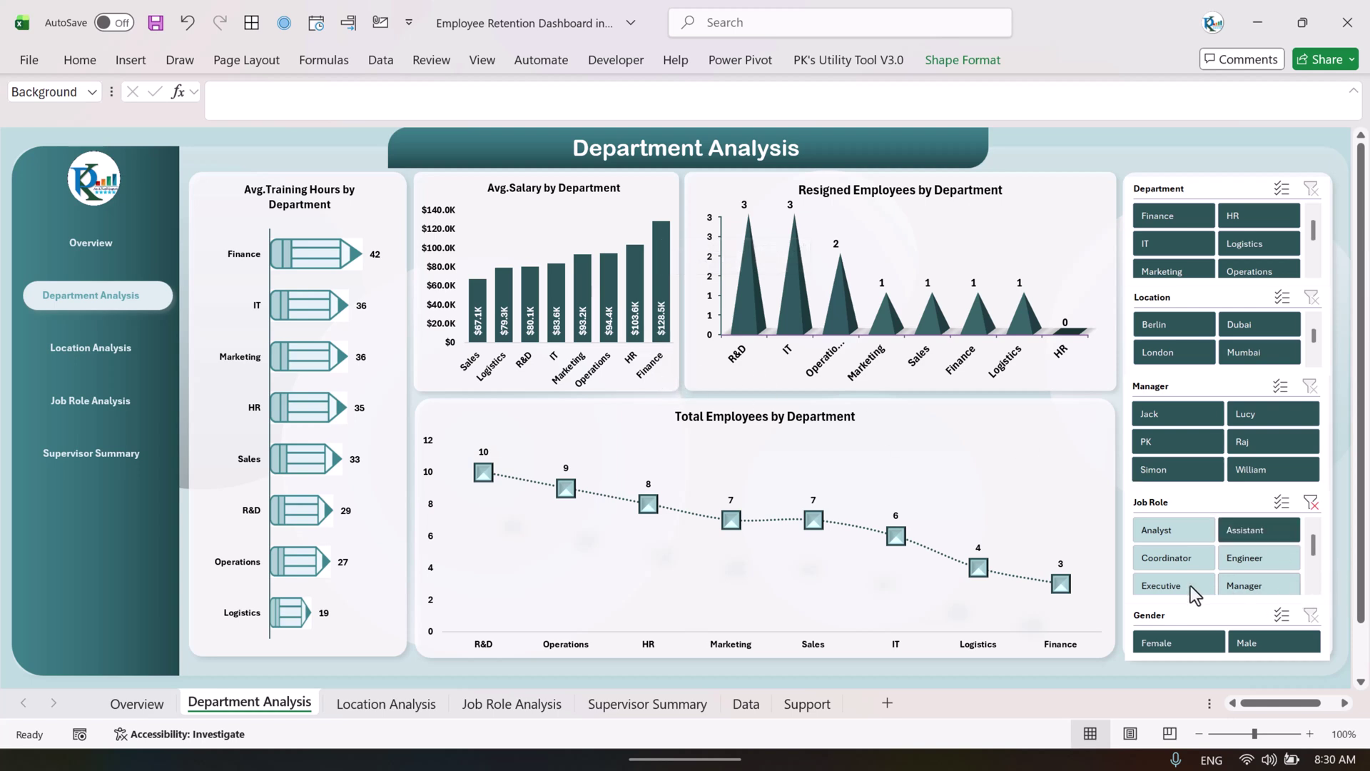
{"action": "left_click", "coordinate": [1250, 560]}
{"action": "left_click", "coordinate": [1265, 582]}
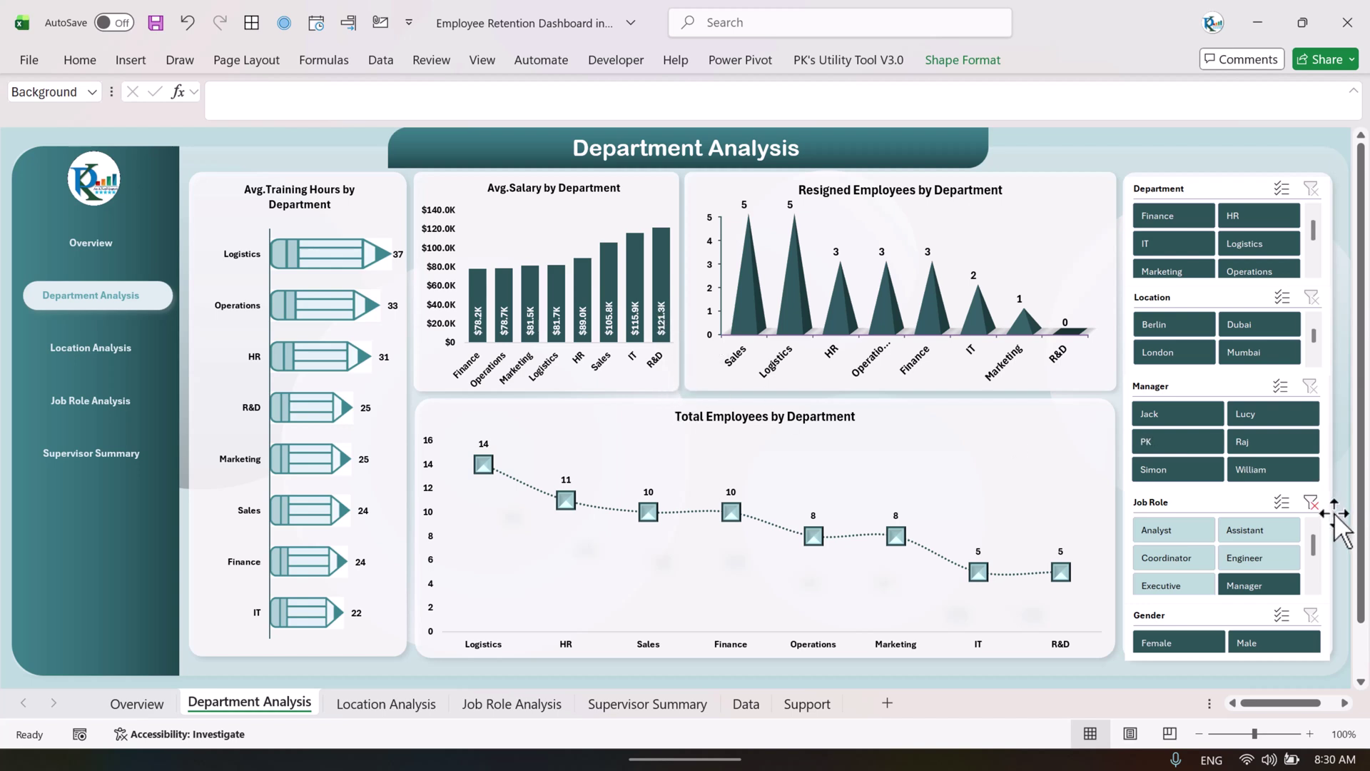
- Clear the Job Role filter and move to the Location Analysis page
{"action": "left_click", "coordinate": [1311, 501]}
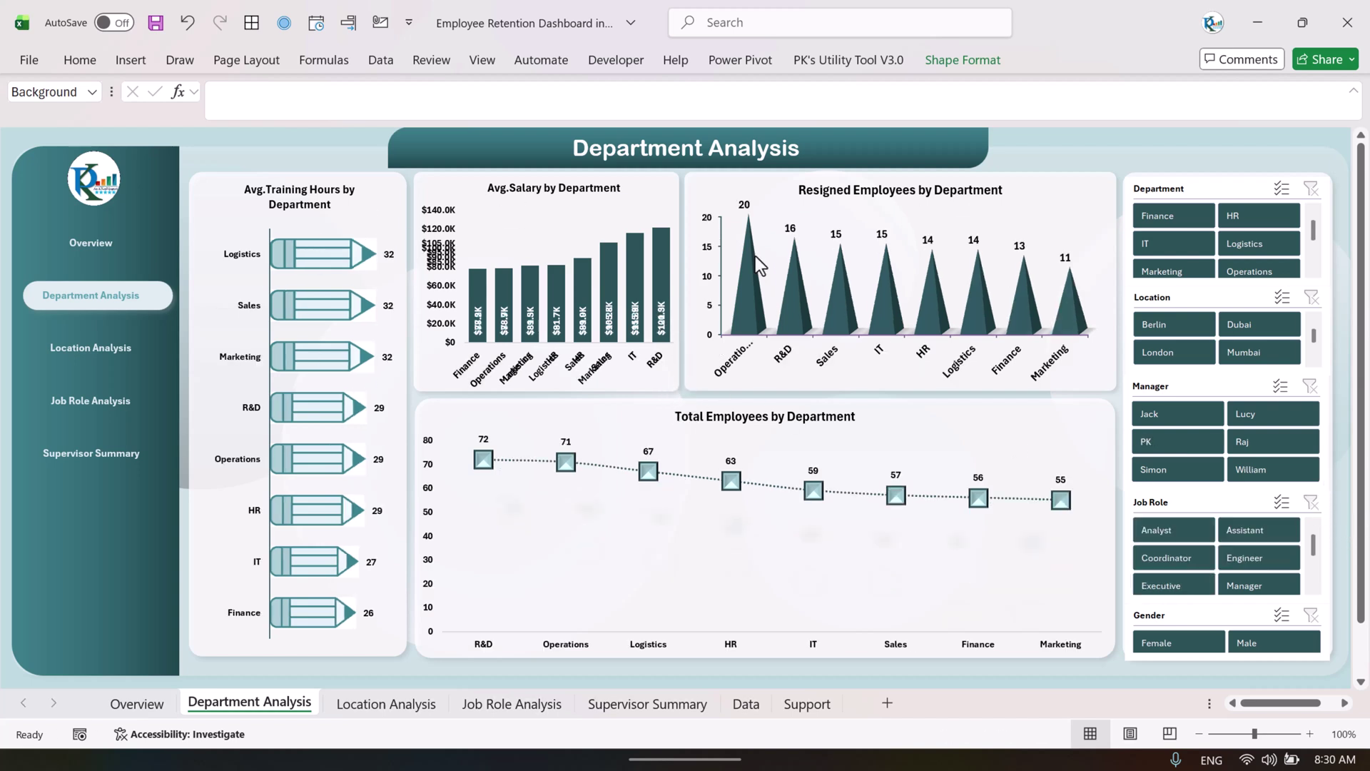
{"action": "mouse_move", "coordinate": [748, 241]}
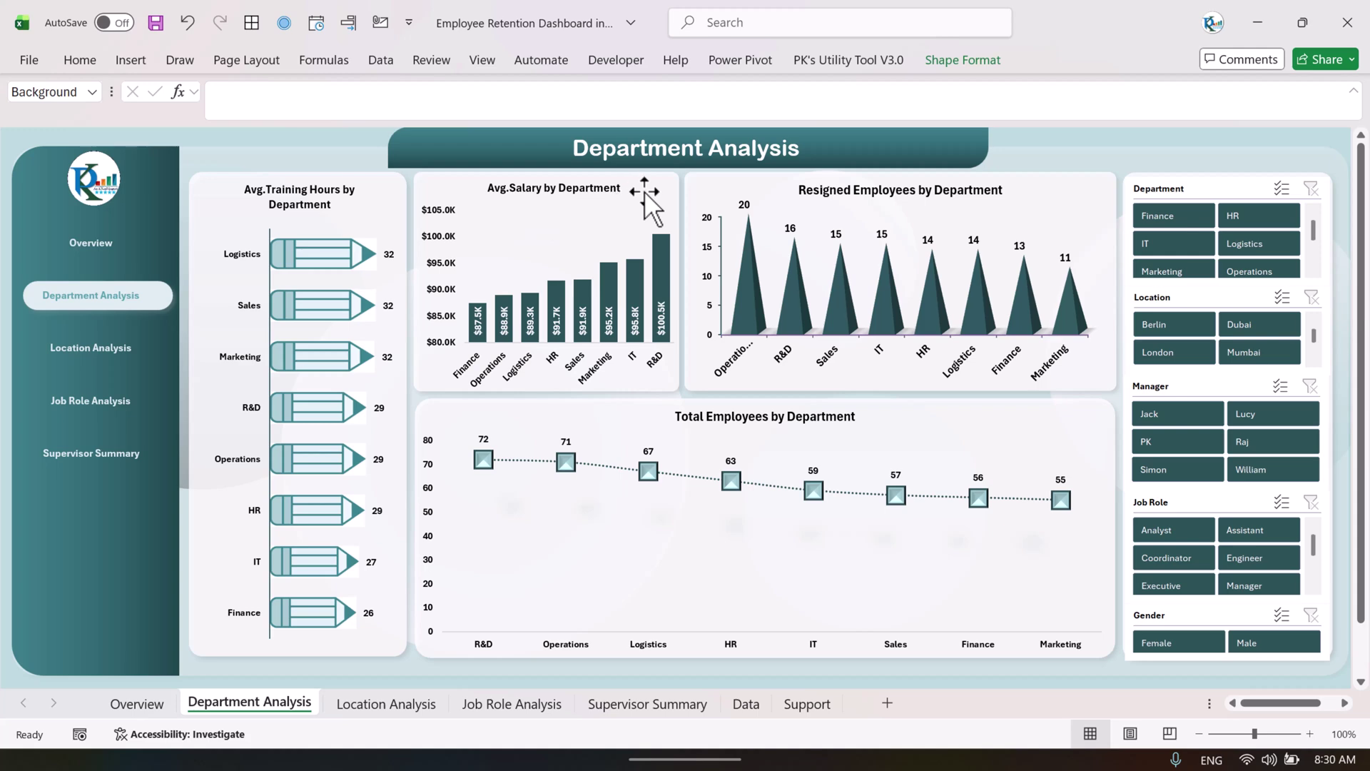
{"action": "left_click", "coordinate": [99, 350]}
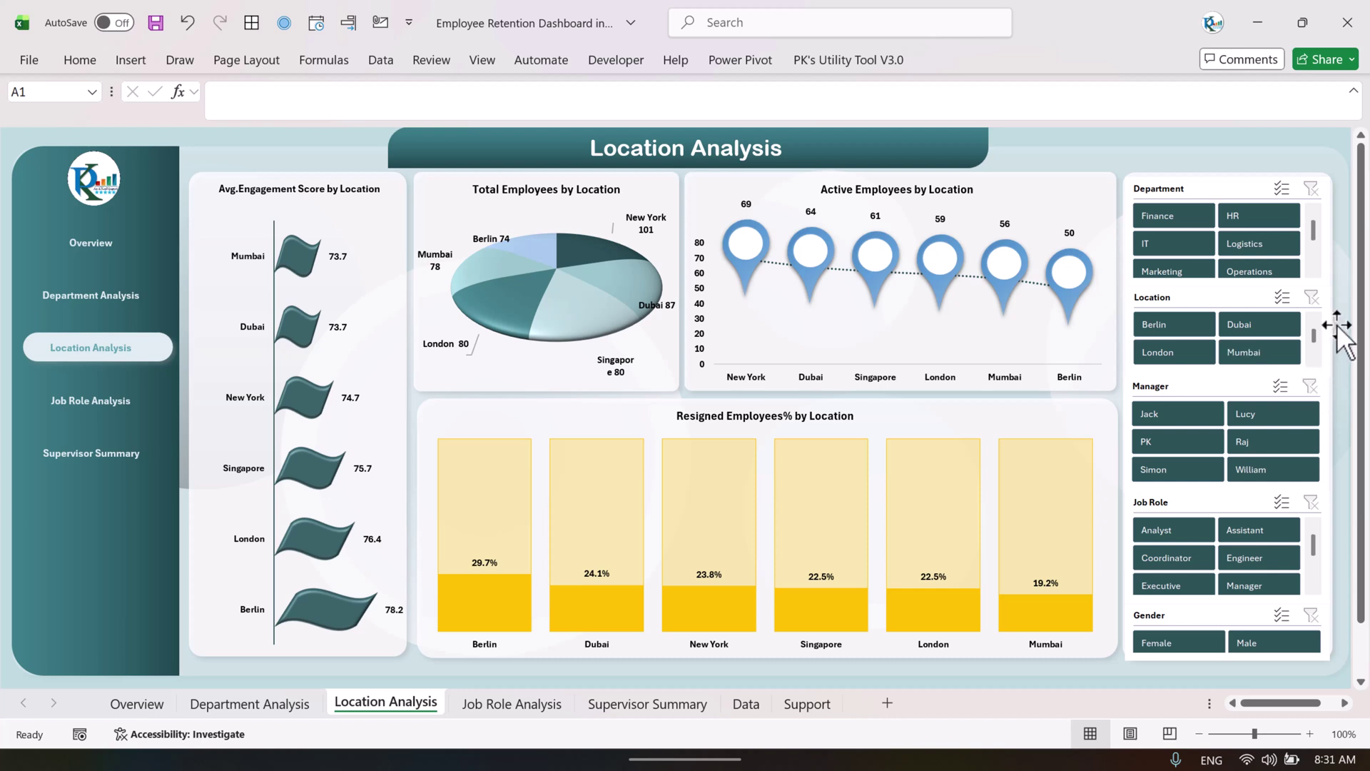
- Filter Location Analysis to HR, then Finance, then clear the Department filter
{"action": "left_click", "coordinate": [1257, 219]}
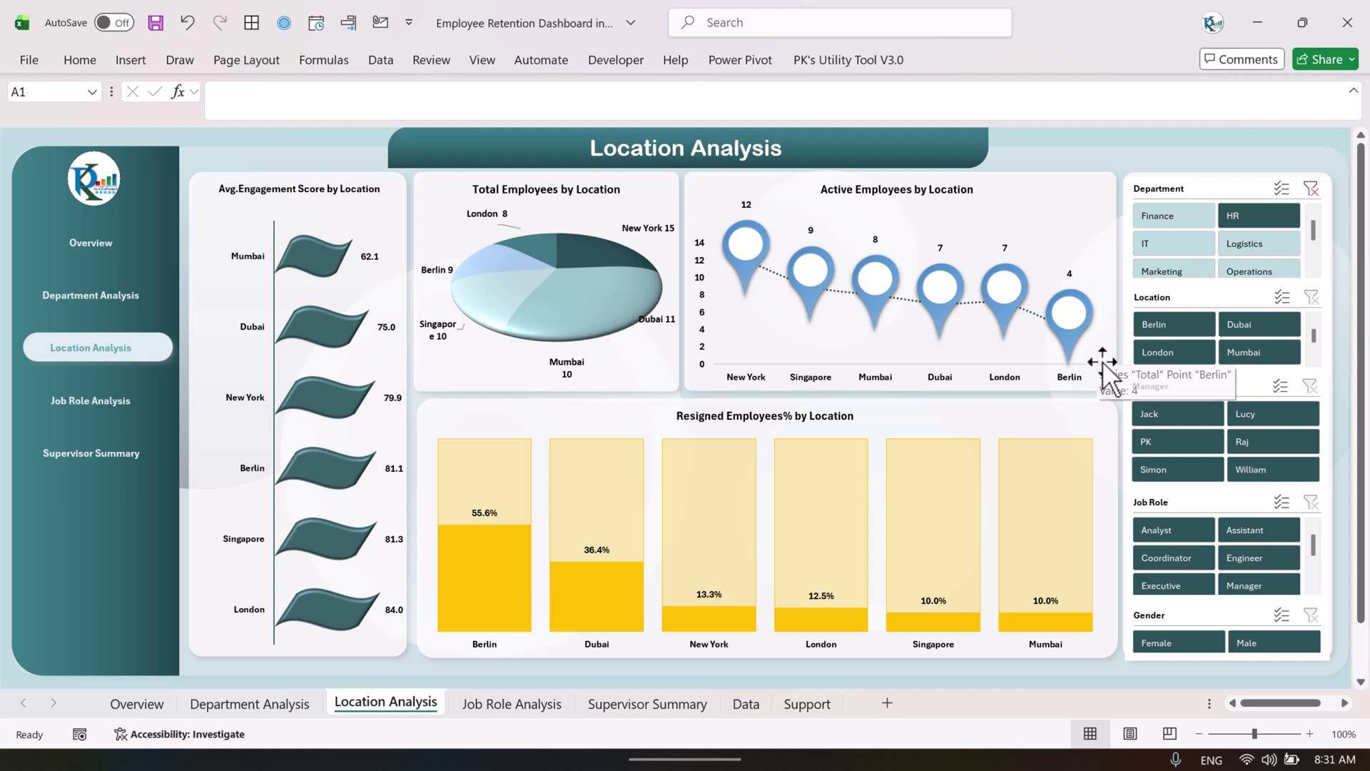
{"action": "left_click", "coordinate": [1163, 218]}
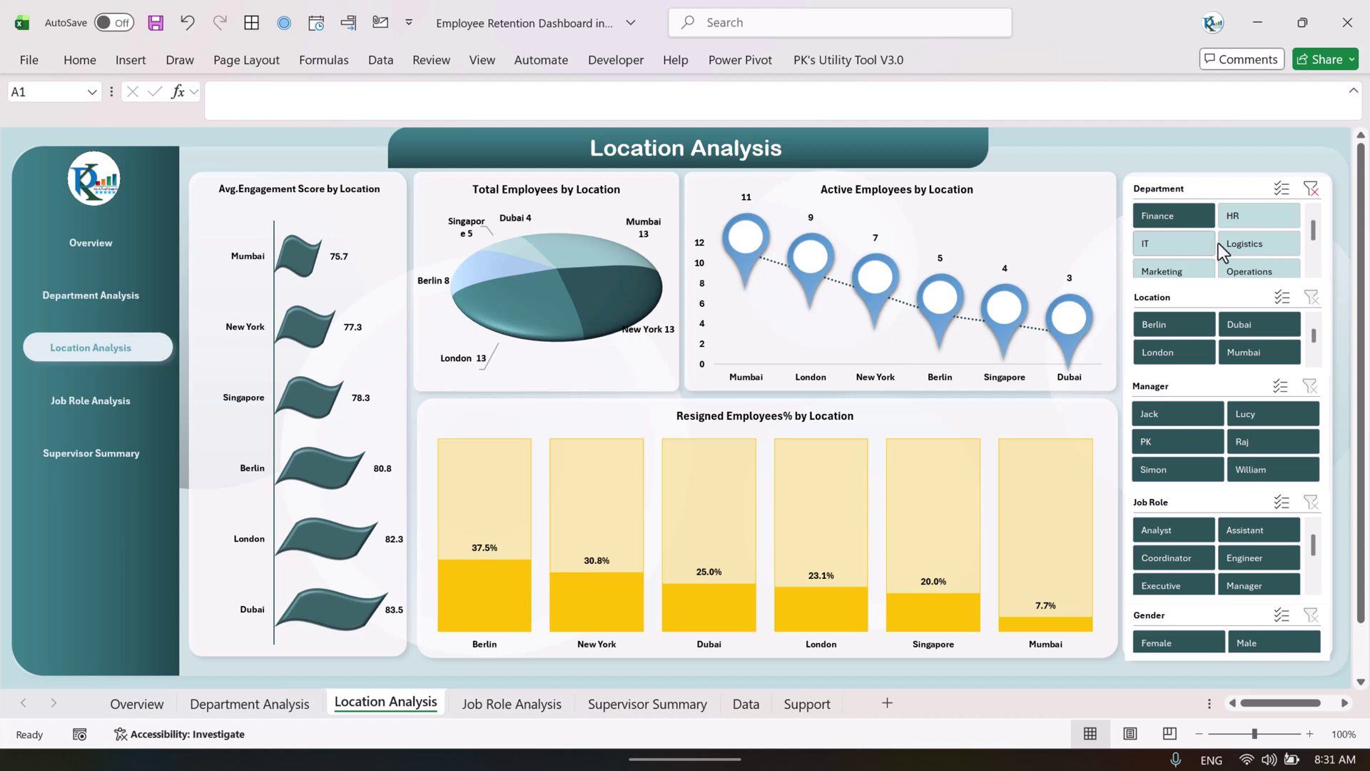
{"action": "left_click", "coordinate": [1309, 190]}
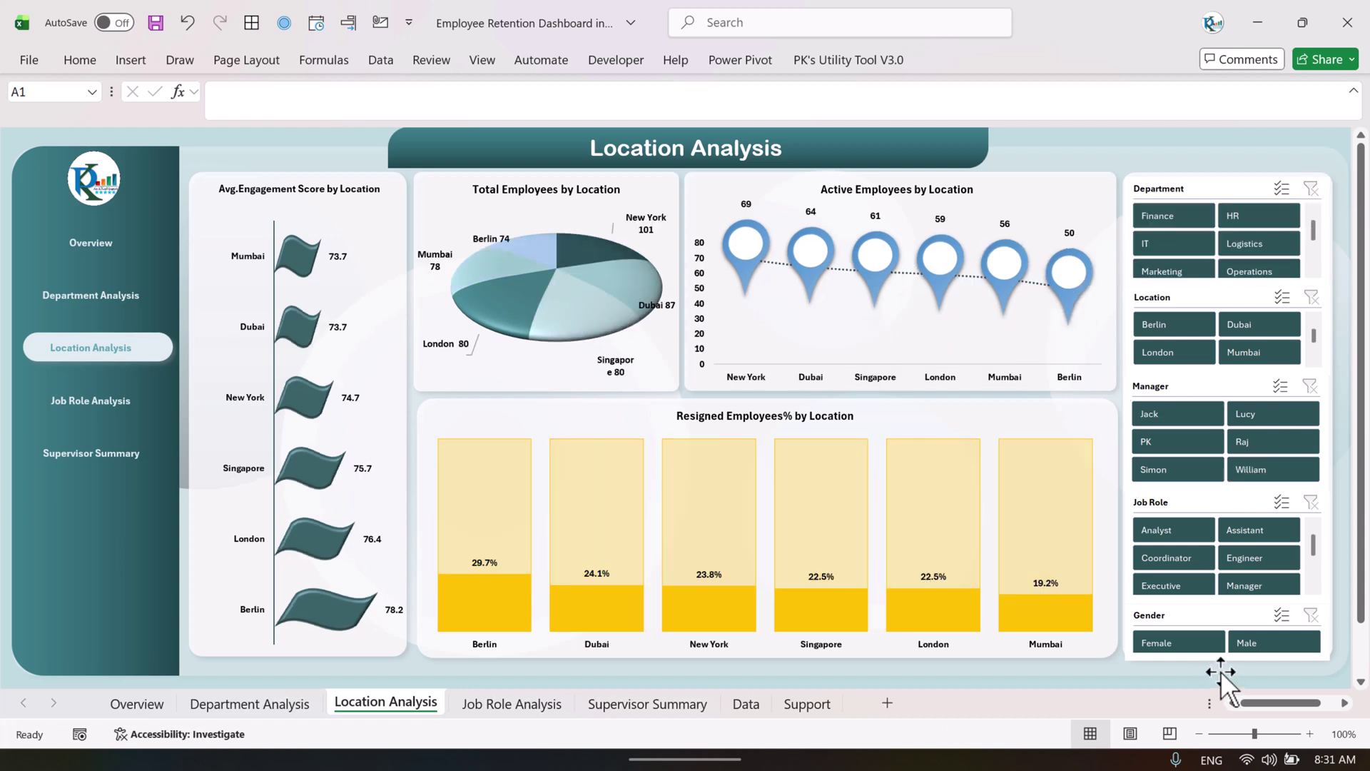
- Filter the page to the Manager job role, then clear the Job Role filter
{"action": "left_click", "coordinate": [1266, 588]}
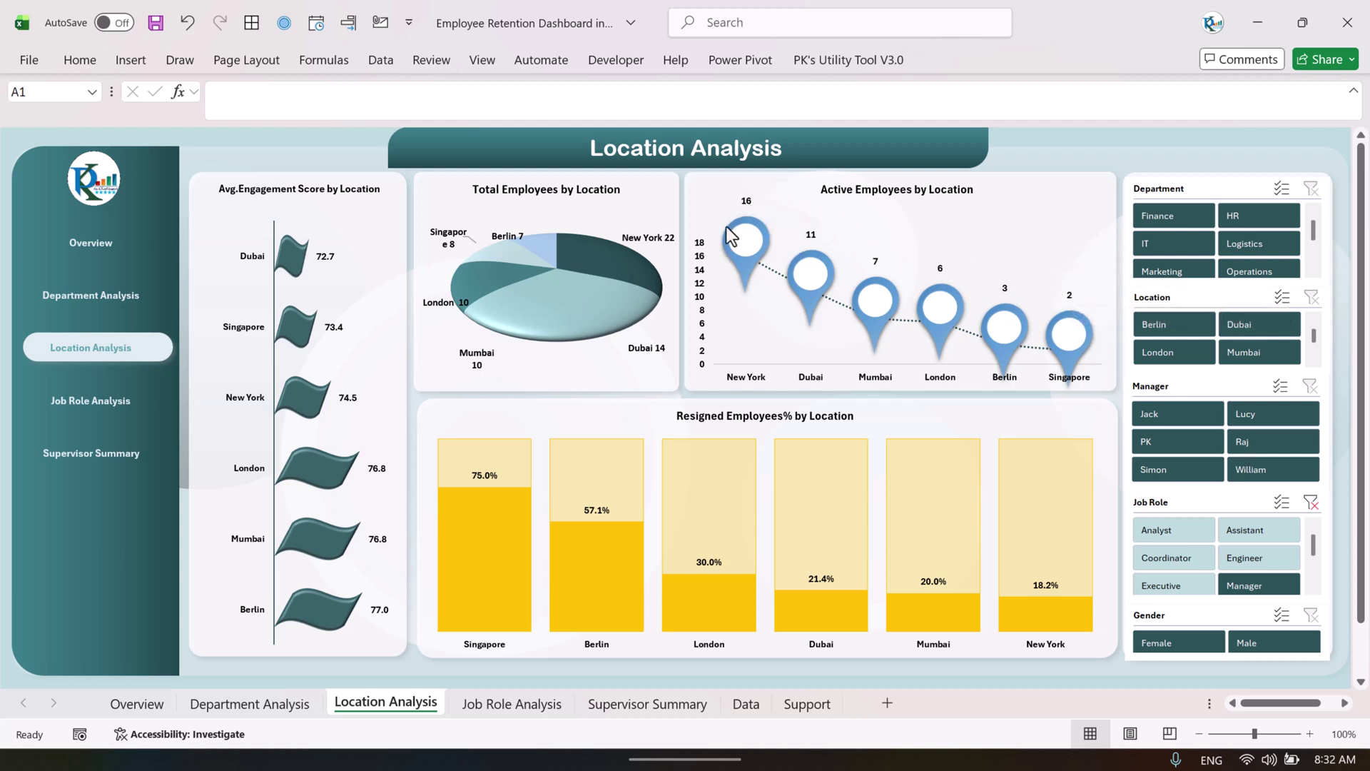
{"action": "left_click", "coordinate": [1320, 506]}
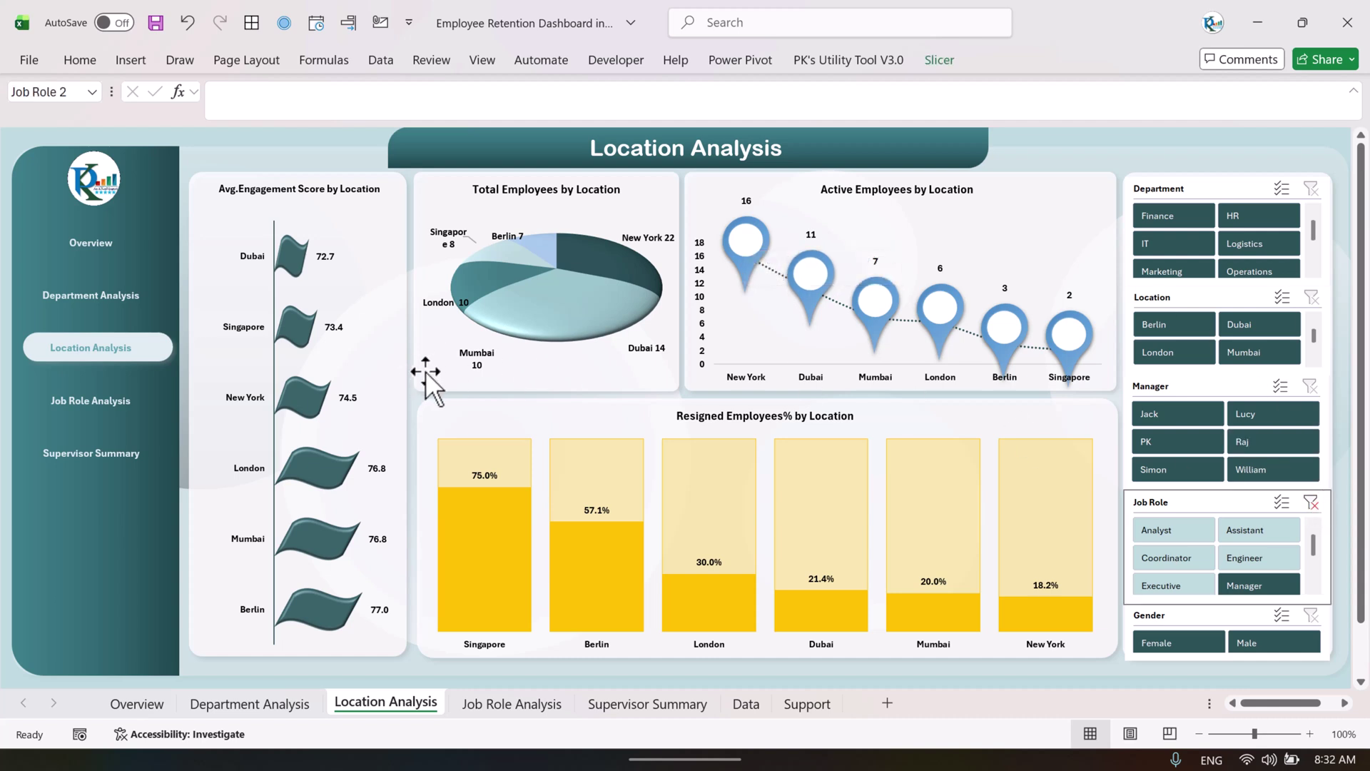
{"action": "left_click", "coordinate": [1311, 503]}
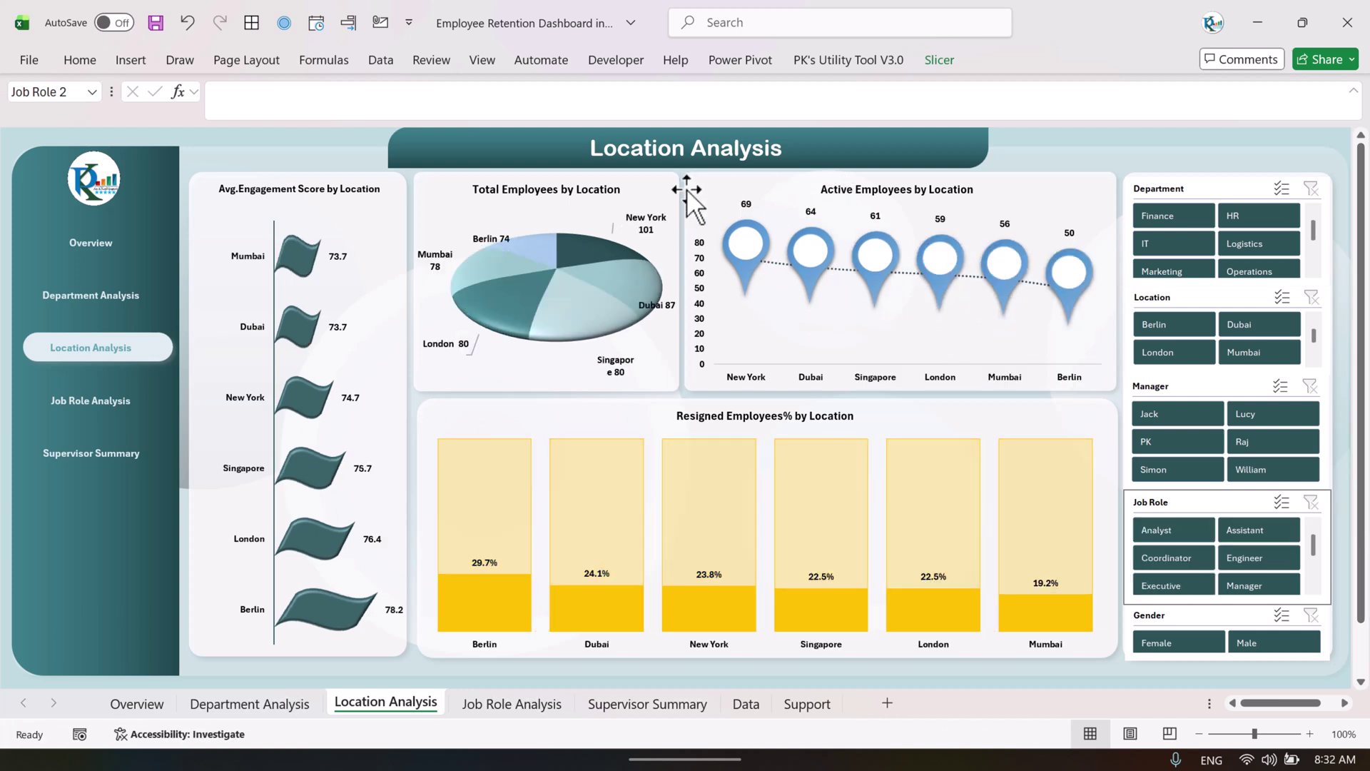
- Filter to Female, then Male employees, and open the Job Role Analysis page
{"action": "left_click", "coordinate": [1162, 644]}
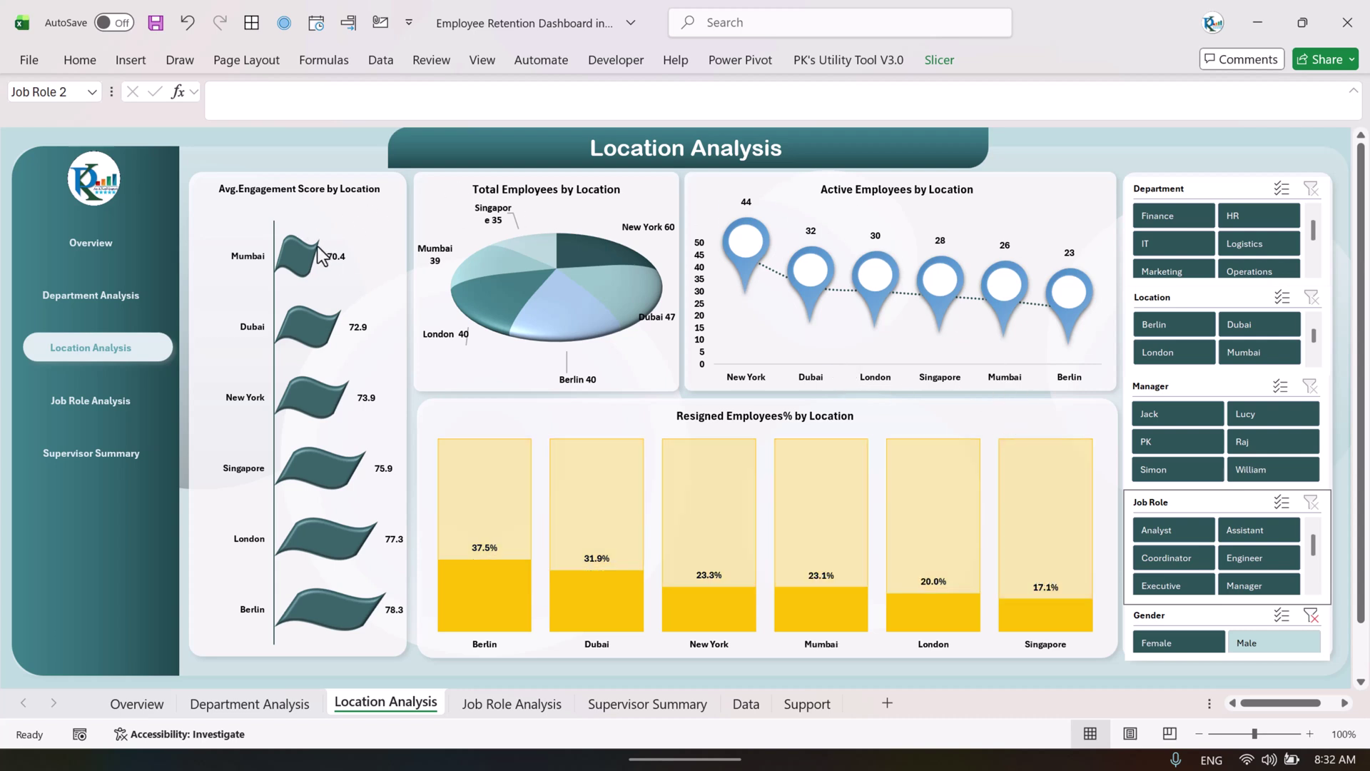
{"action": "left_click", "coordinate": [1280, 645]}
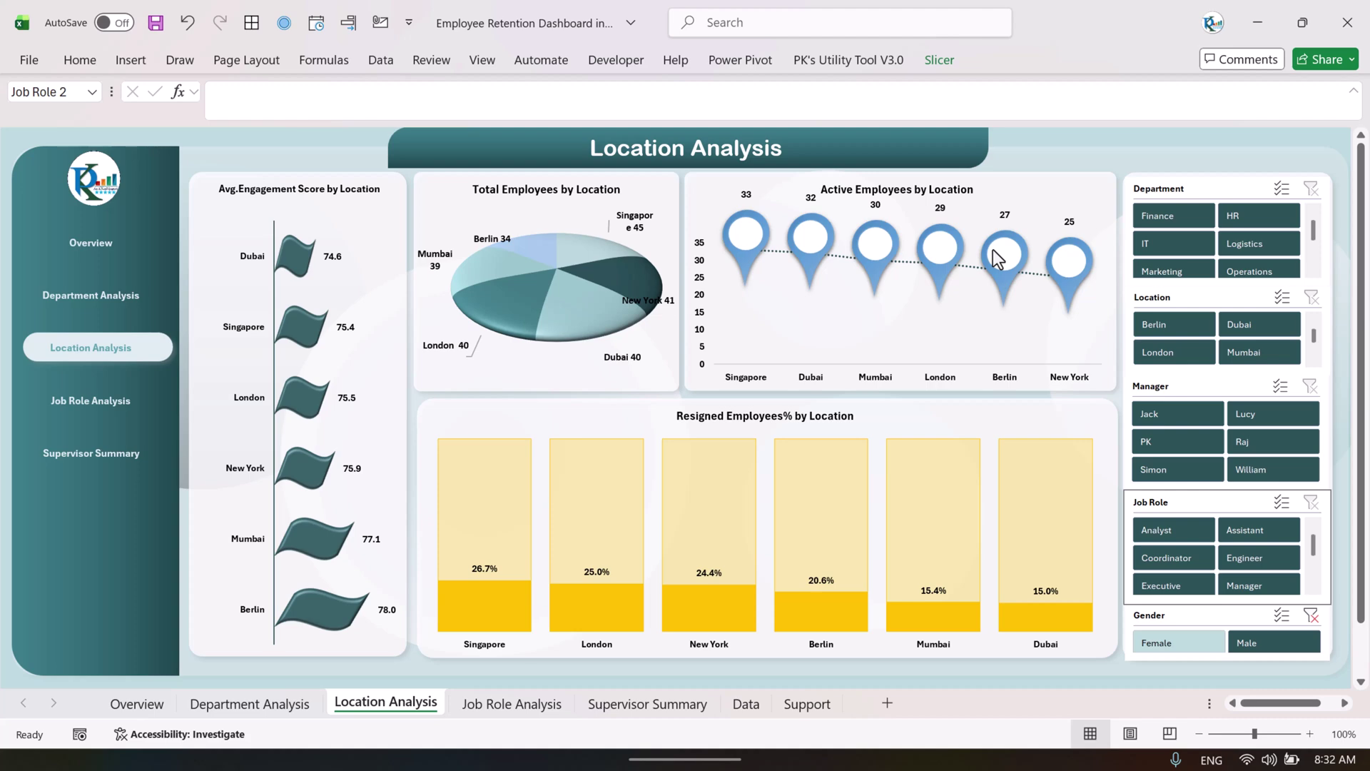
{"action": "left_click", "coordinate": [102, 403]}
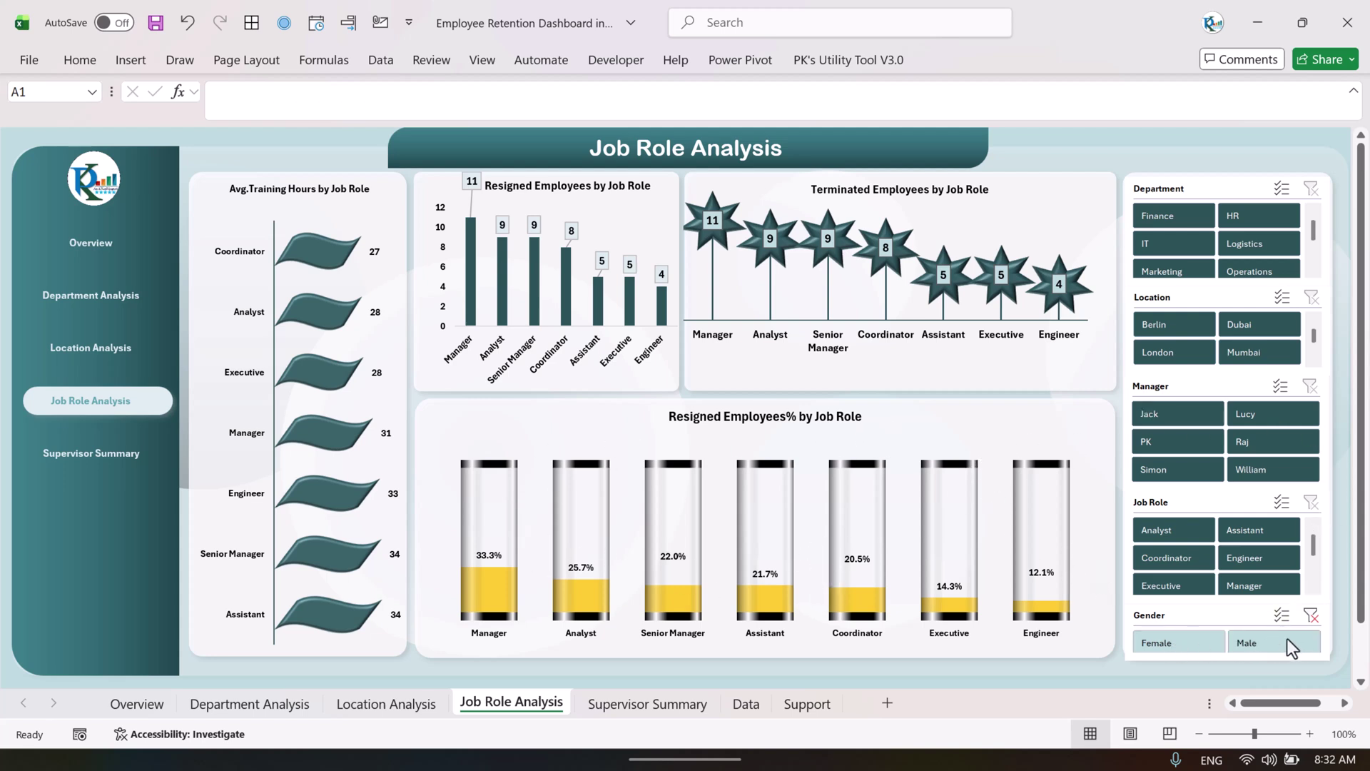
{"action": "left_click", "coordinate": [1311, 615]}
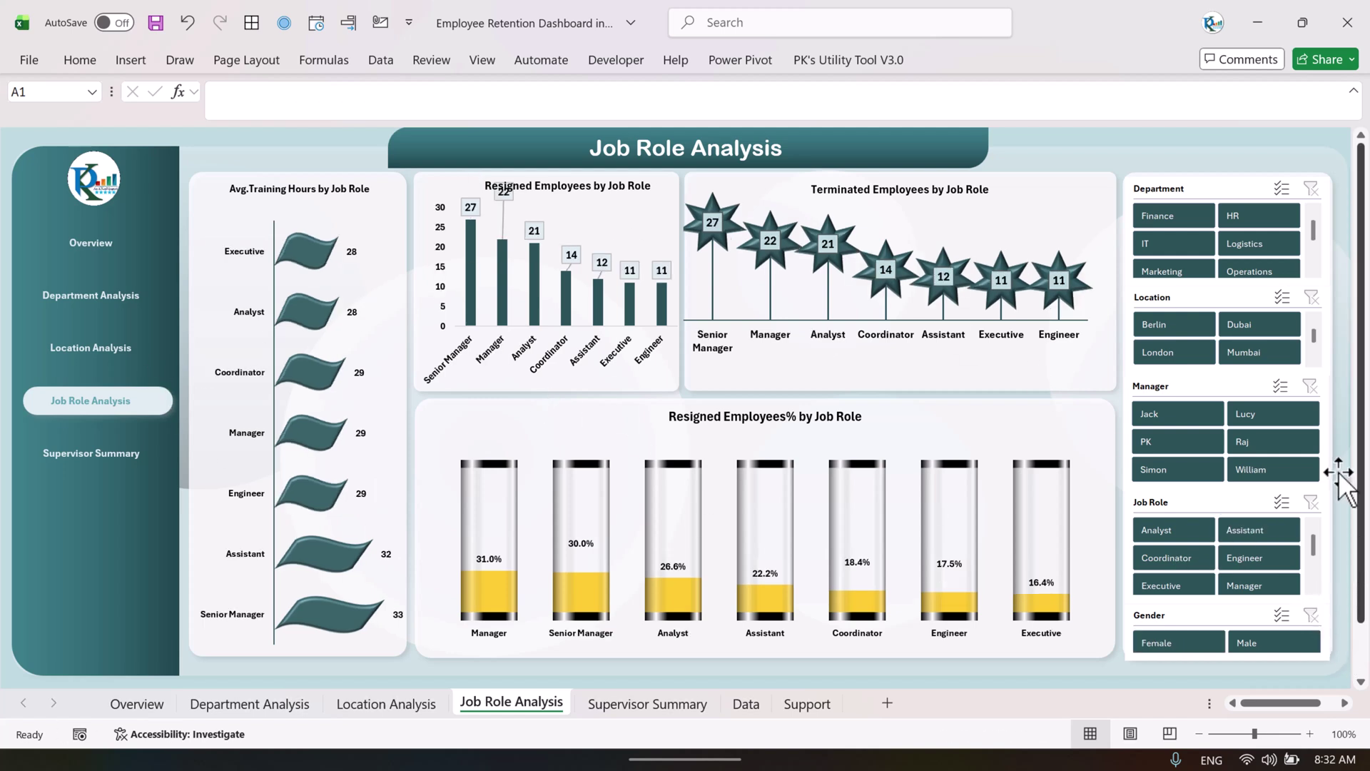
{"action": "left_click", "coordinate": [1261, 216]}
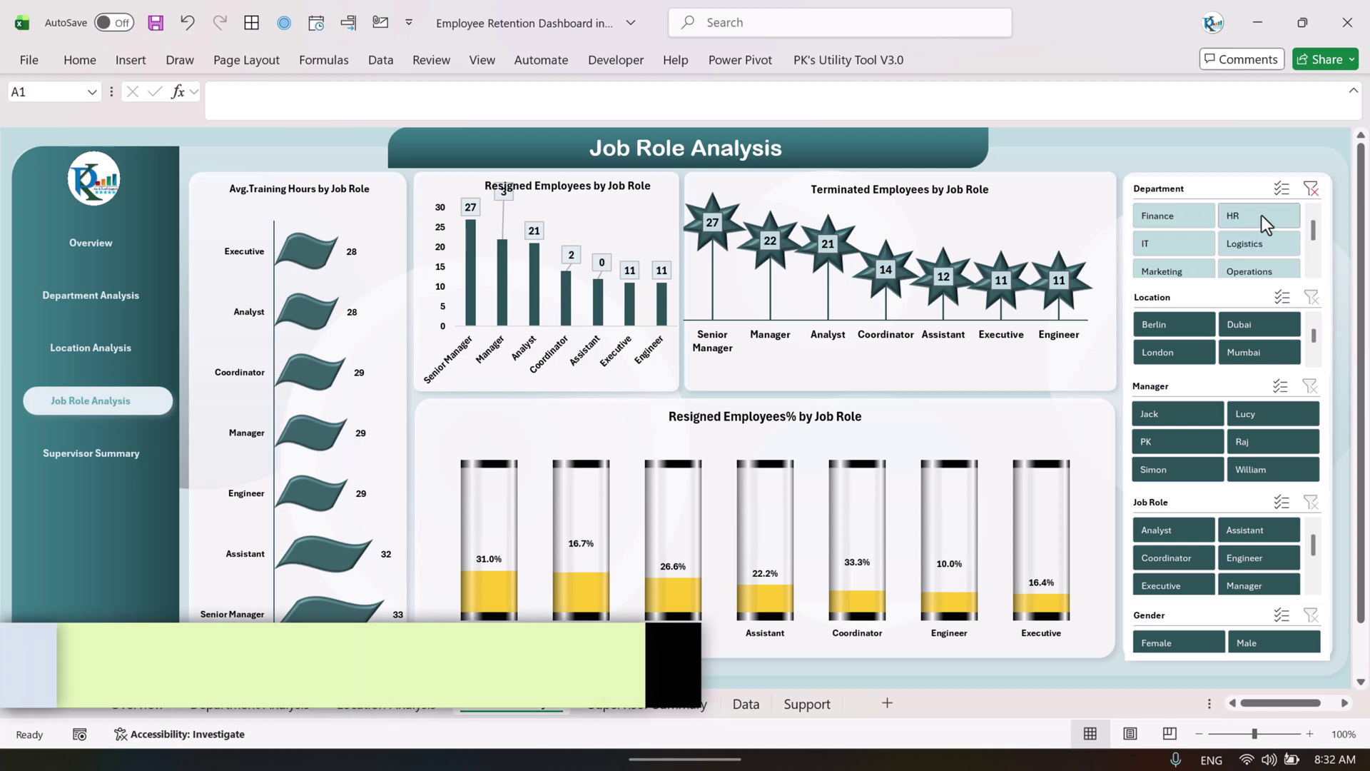
{"action": "left_click", "coordinate": [1311, 189]}
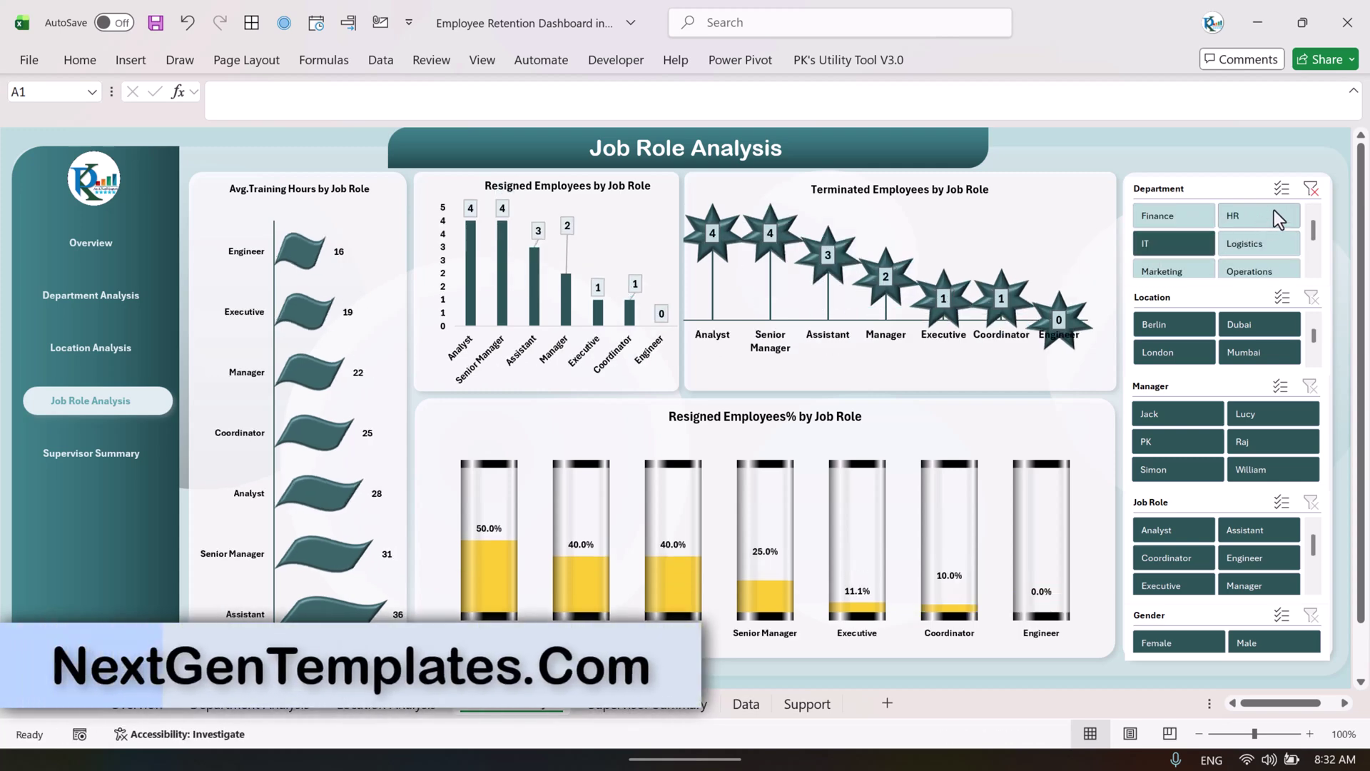
{"action": "left_click", "coordinate": [1183, 324]}
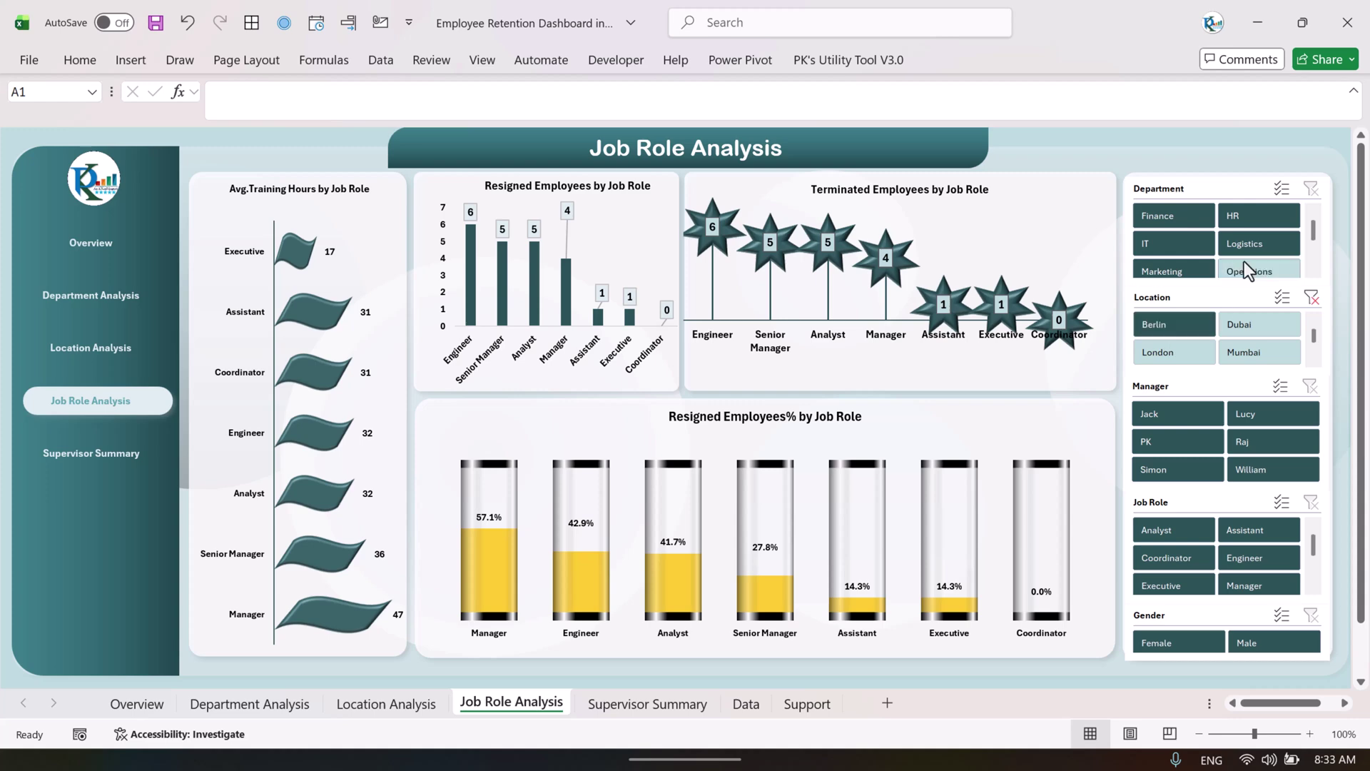
{"action": "left_click", "coordinate": [1255, 216]}
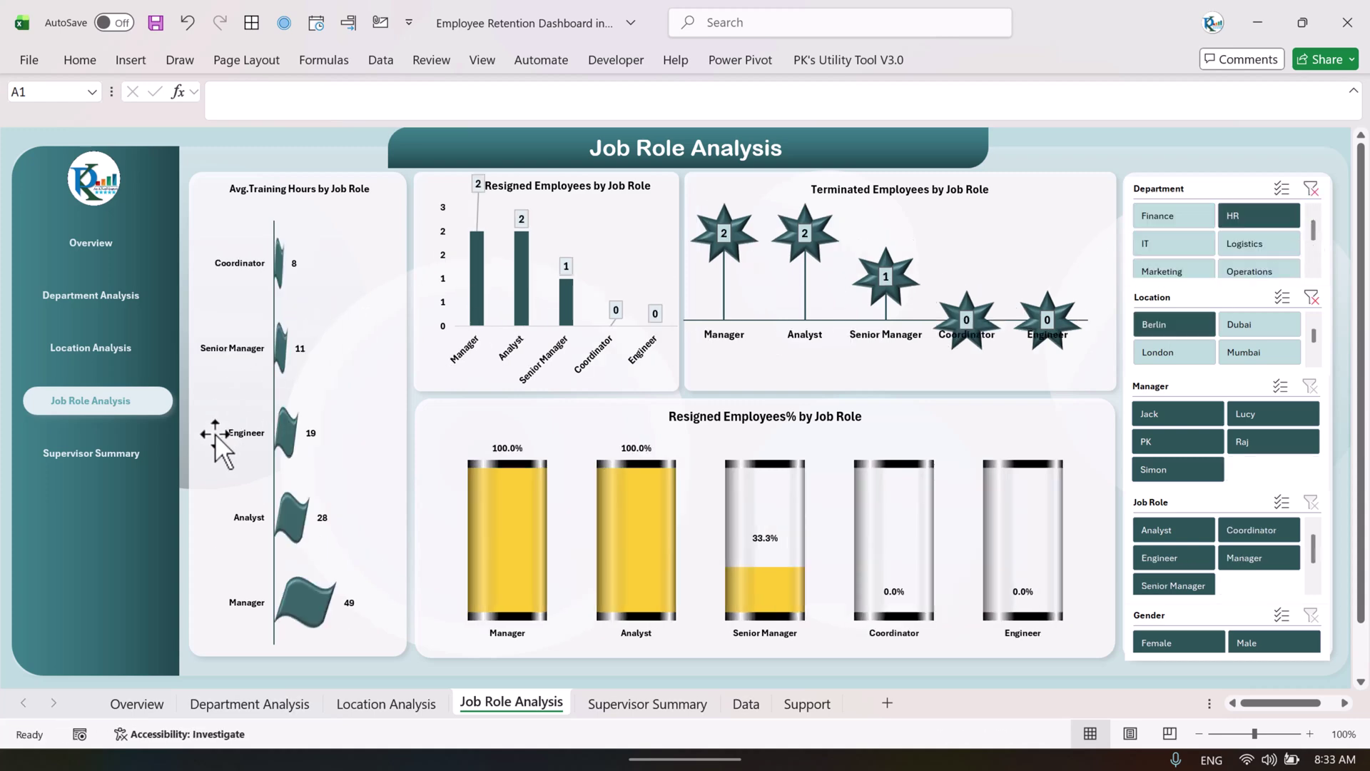
{"action": "left_click", "coordinate": [1312, 298]}
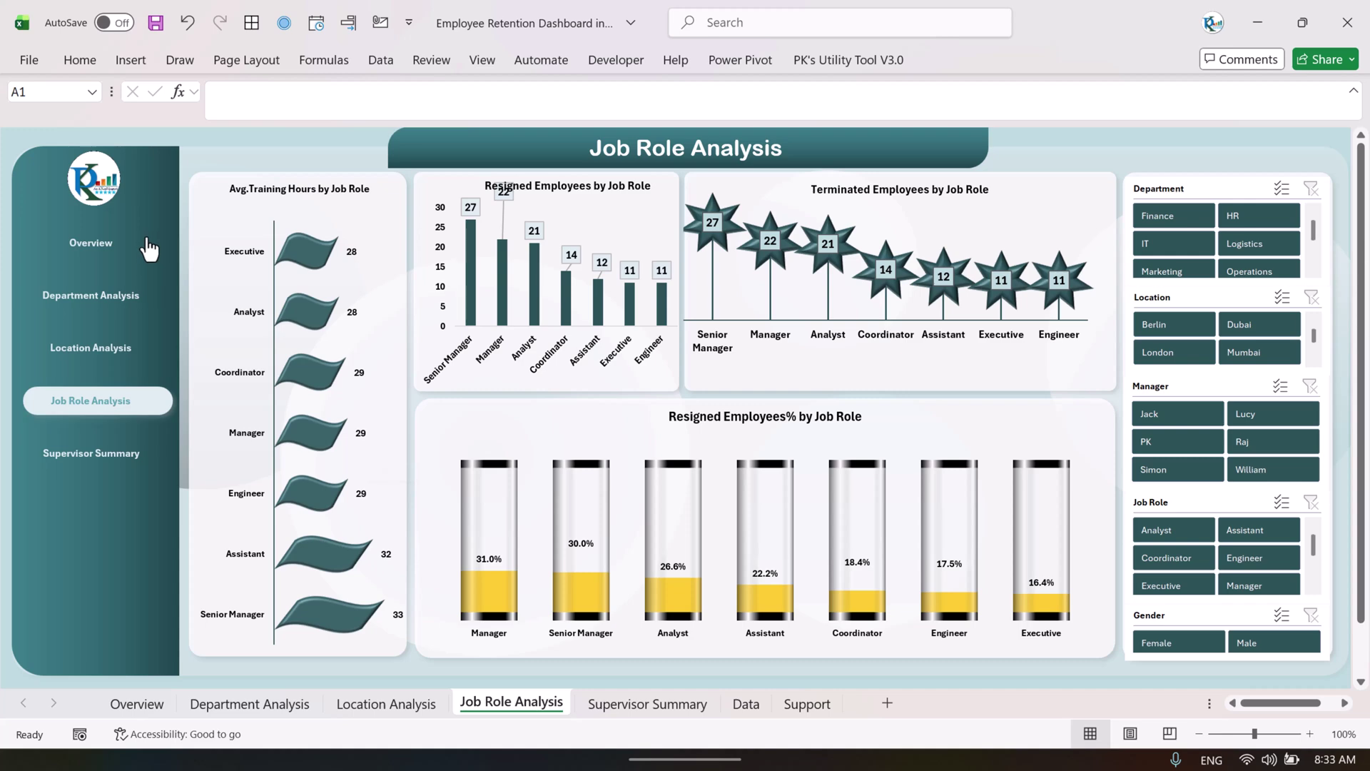
- View Supervisor Summary filtered to Berlin then London, clear Location, and return to Overview
{"action": "left_click", "coordinate": [52, 468]}
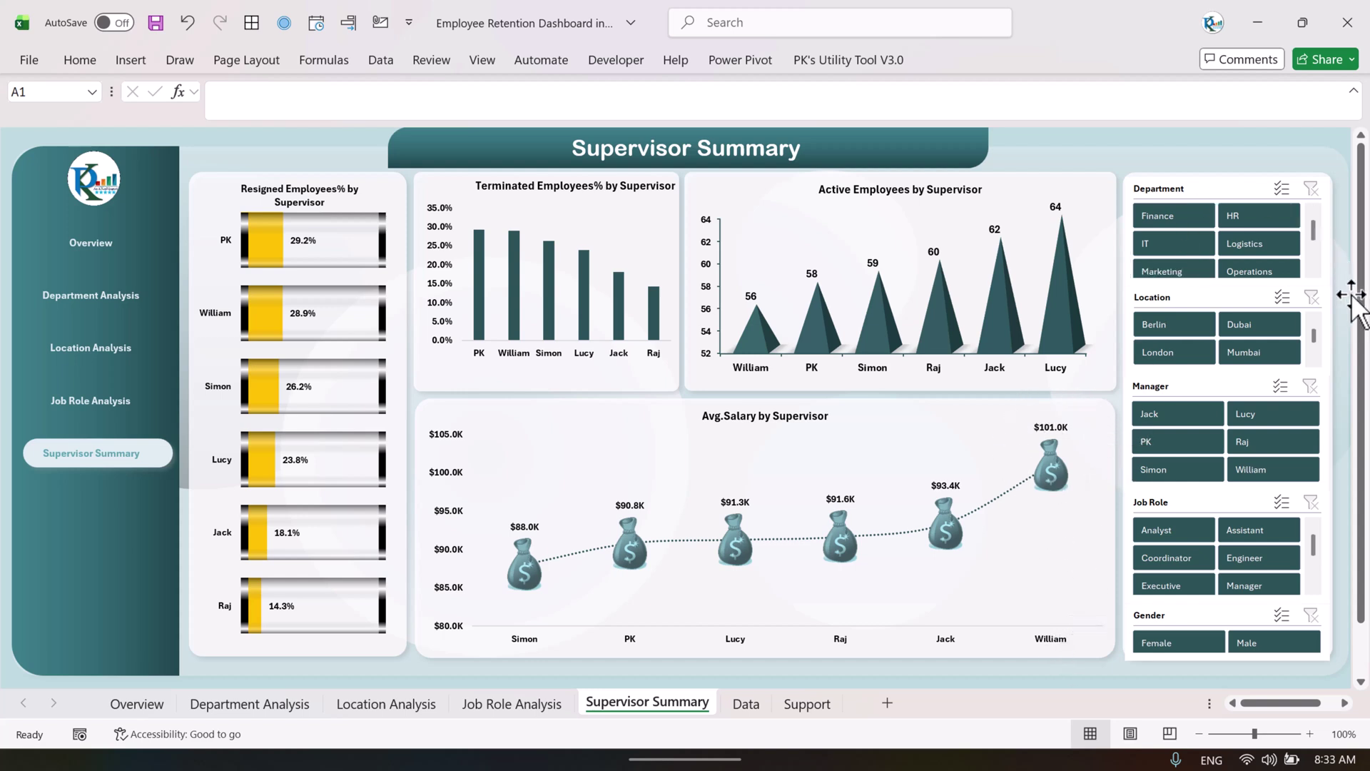
{"action": "left_click", "coordinate": [1176, 329]}
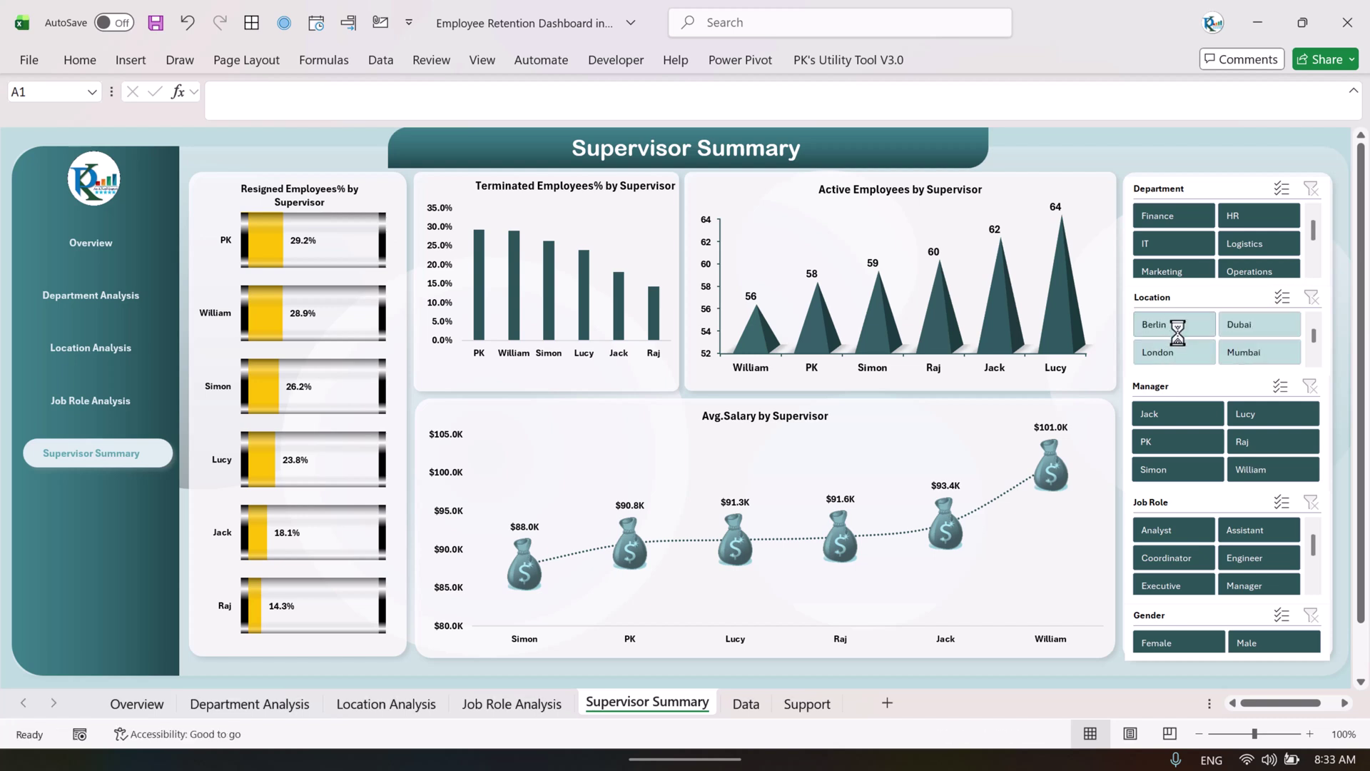
{"action": "left_click", "coordinate": [1181, 361]}
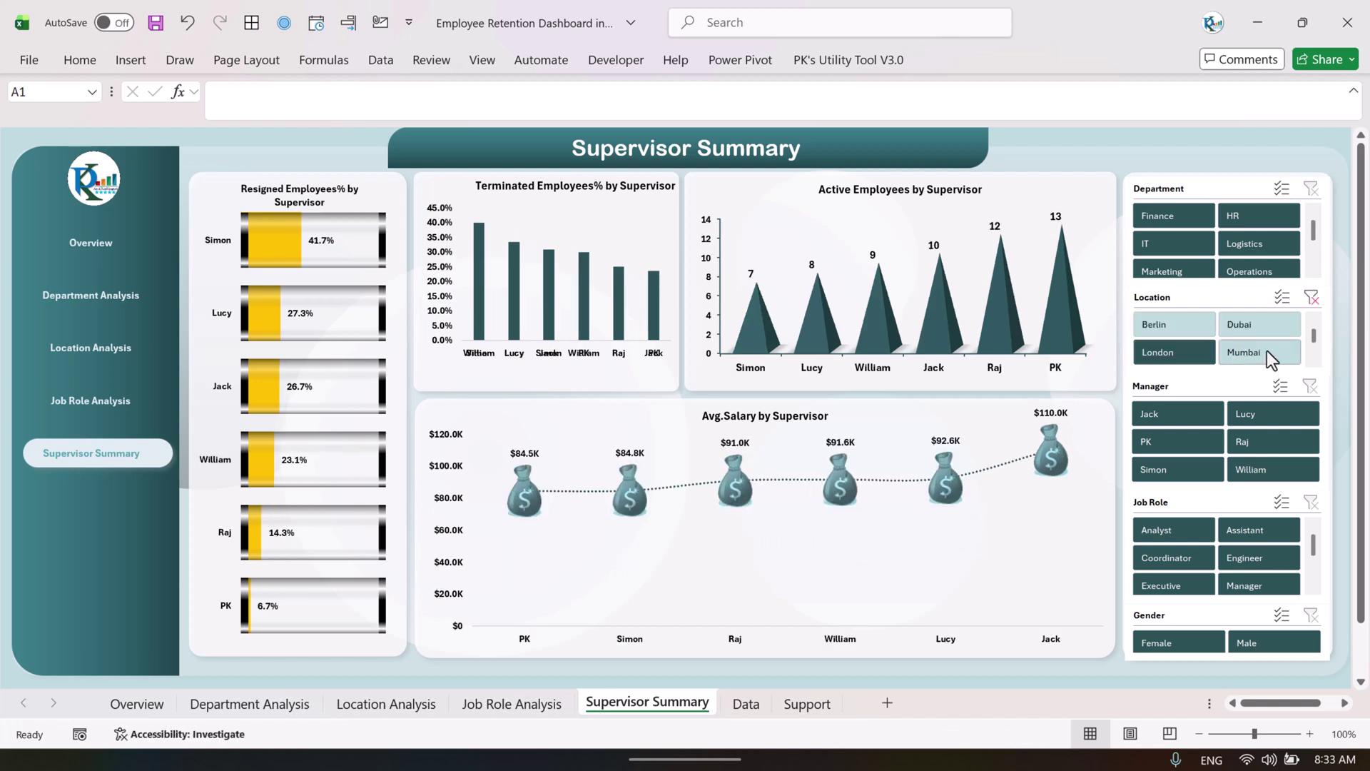
{"action": "left_click", "coordinate": [1311, 298]}
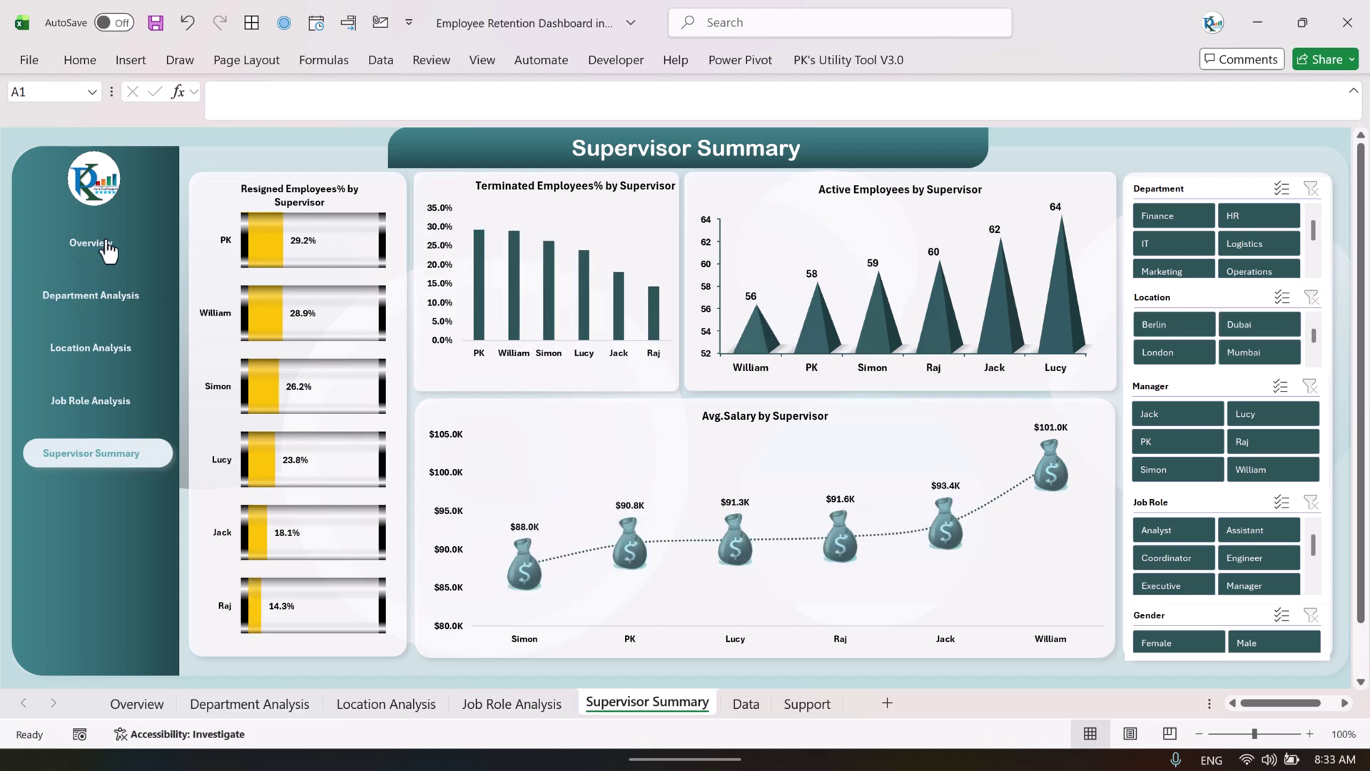
{"action": "left_click", "coordinate": [136, 246]}
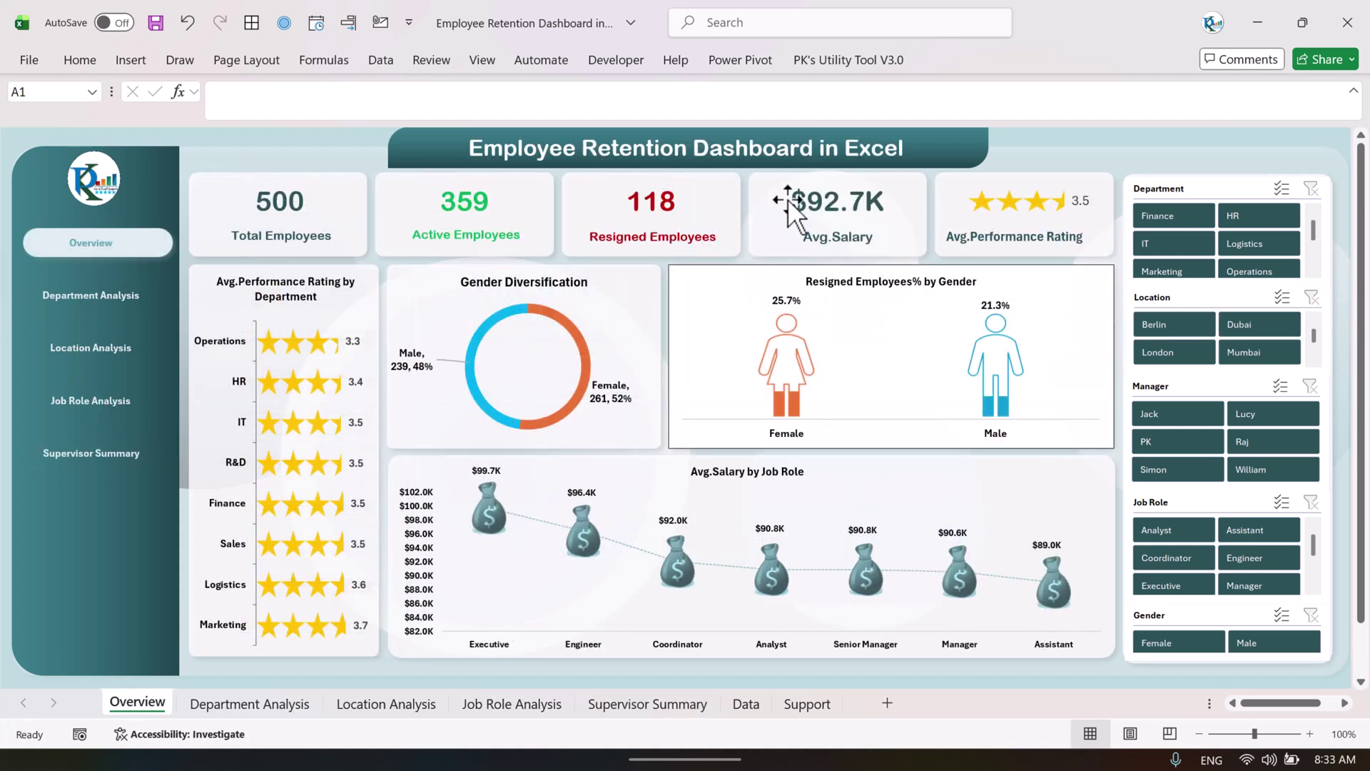
- Open the Data sheet and jump to the first employee record's Employee ID
{"action": "left_click", "coordinate": [764, 706]}
{"action": "left_click", "coordinate": [441, 353]}
{"action": "left_click", "coordinate": [359, 218]}
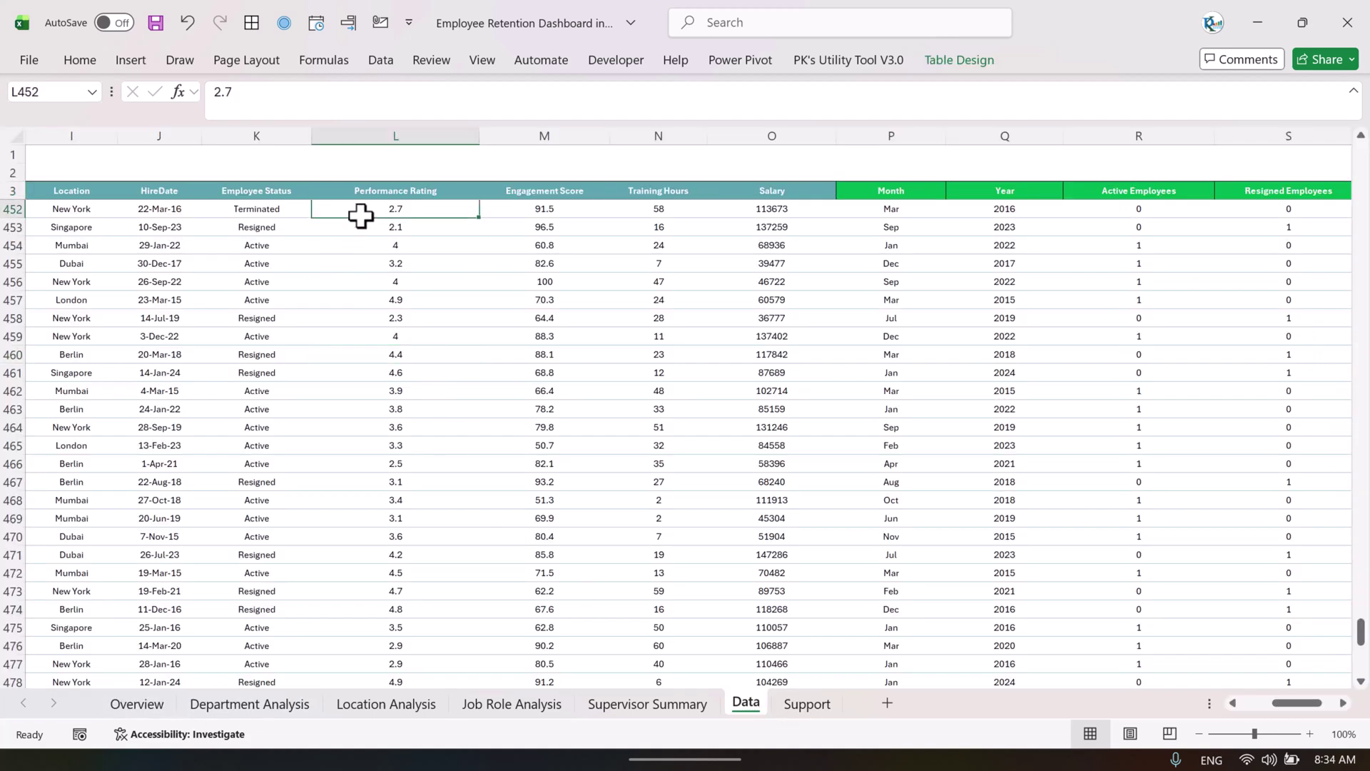
{"action": "key", "text": "ctrl+Left"}
{"action": "key", "text": "Right"}
{"action": "key", "text": "Left"}
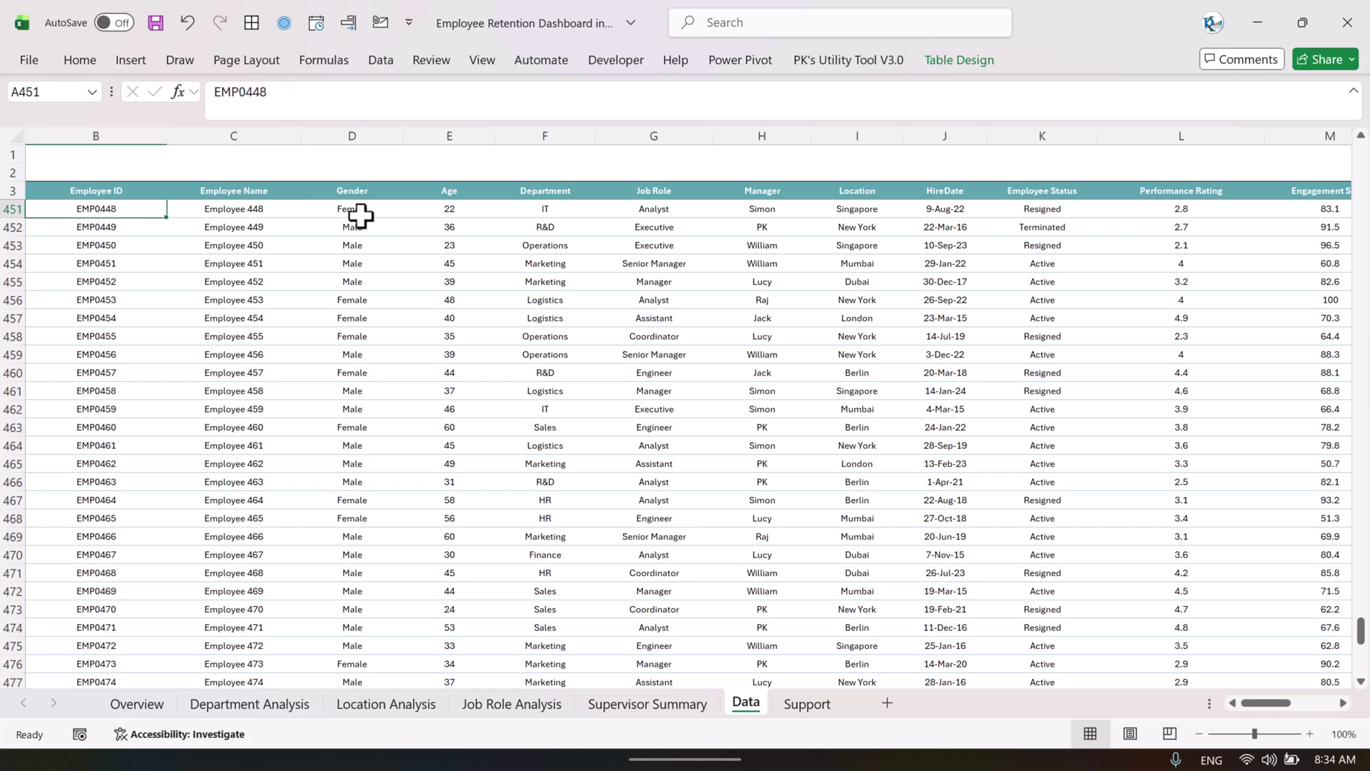
{"action": "key", "text": "ctrl+Up"}
- Step across the first record's name, gender, age, location and salary into the Month and Year columns
{"action": "key", "text": "Right"}
{"action": "key", "text": "Right"}
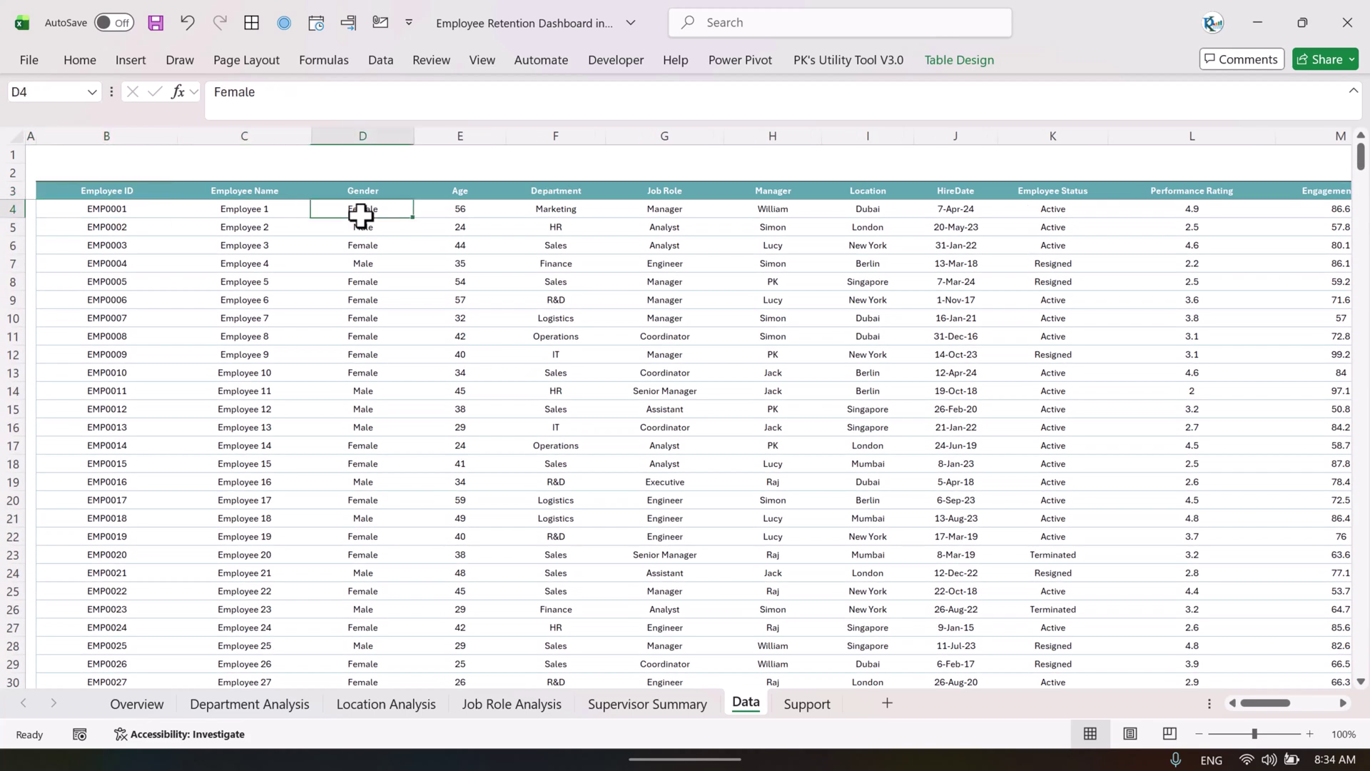
{"action": "key", "text": "Right"}
{"action": "key", "text": "Right"}
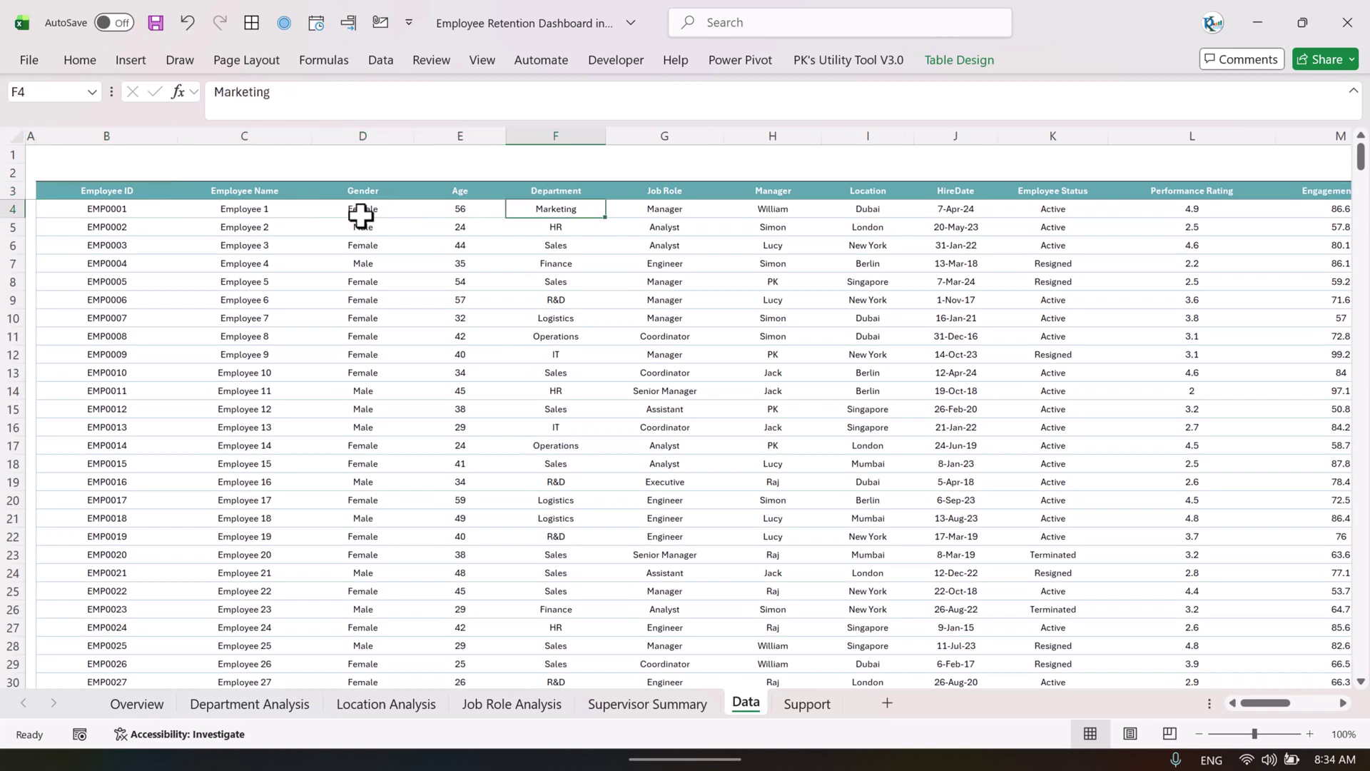
{"action": "key", "text": "Right"}
{"action": "key", "text": "Right"}
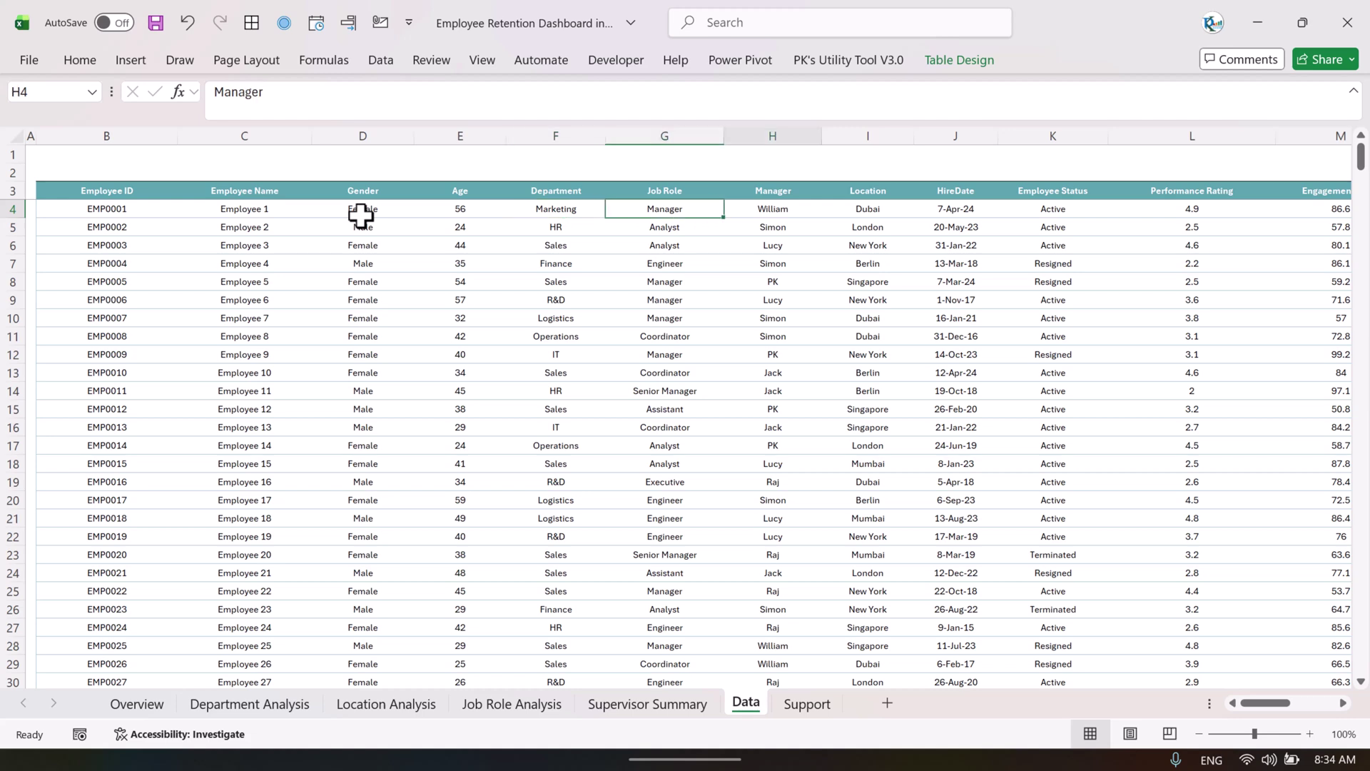
{"action": "key", "text": "Right"}
{"action": "key", "text": "Right"}
{"action": "key", "text": "Right"}
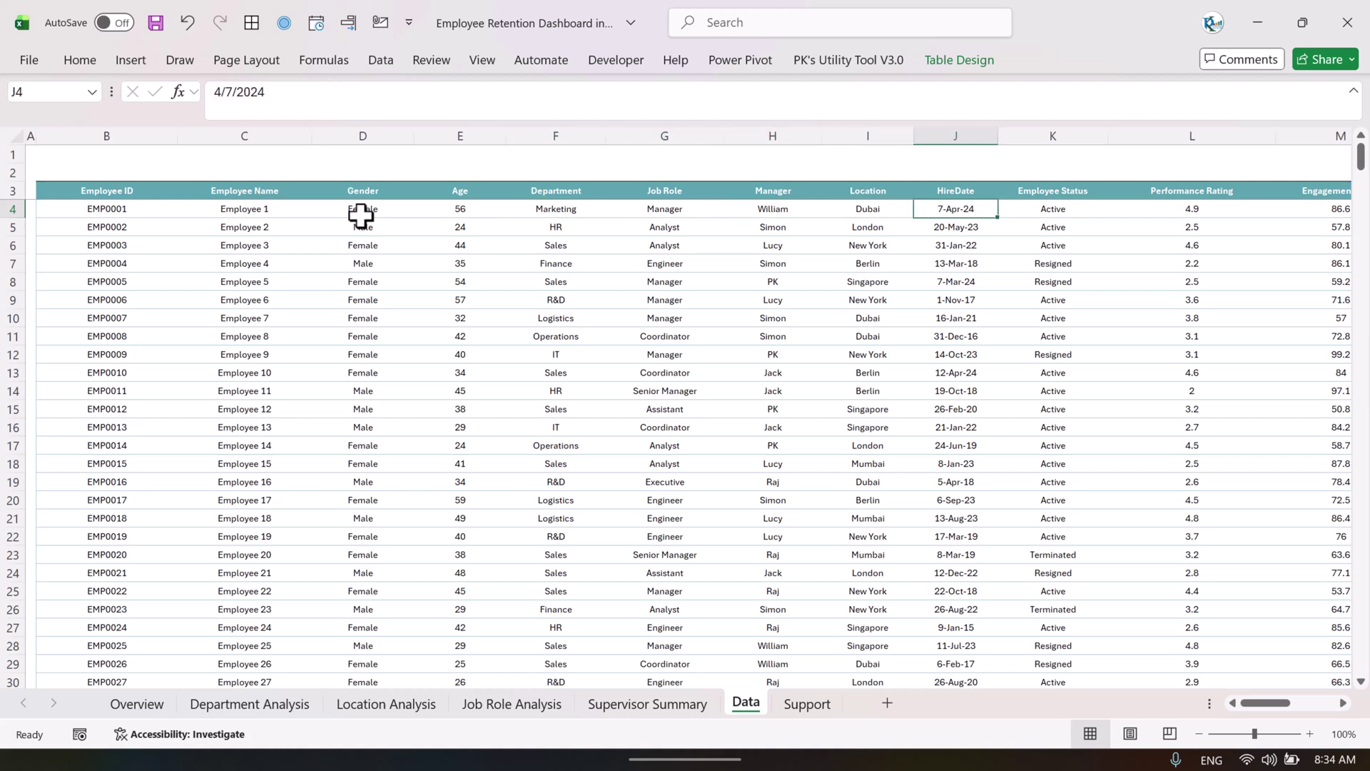
{"action": "key", "text": "Right"}
{"action": "key", "text": "Right"}
{"action": "key", "text": "Right"}
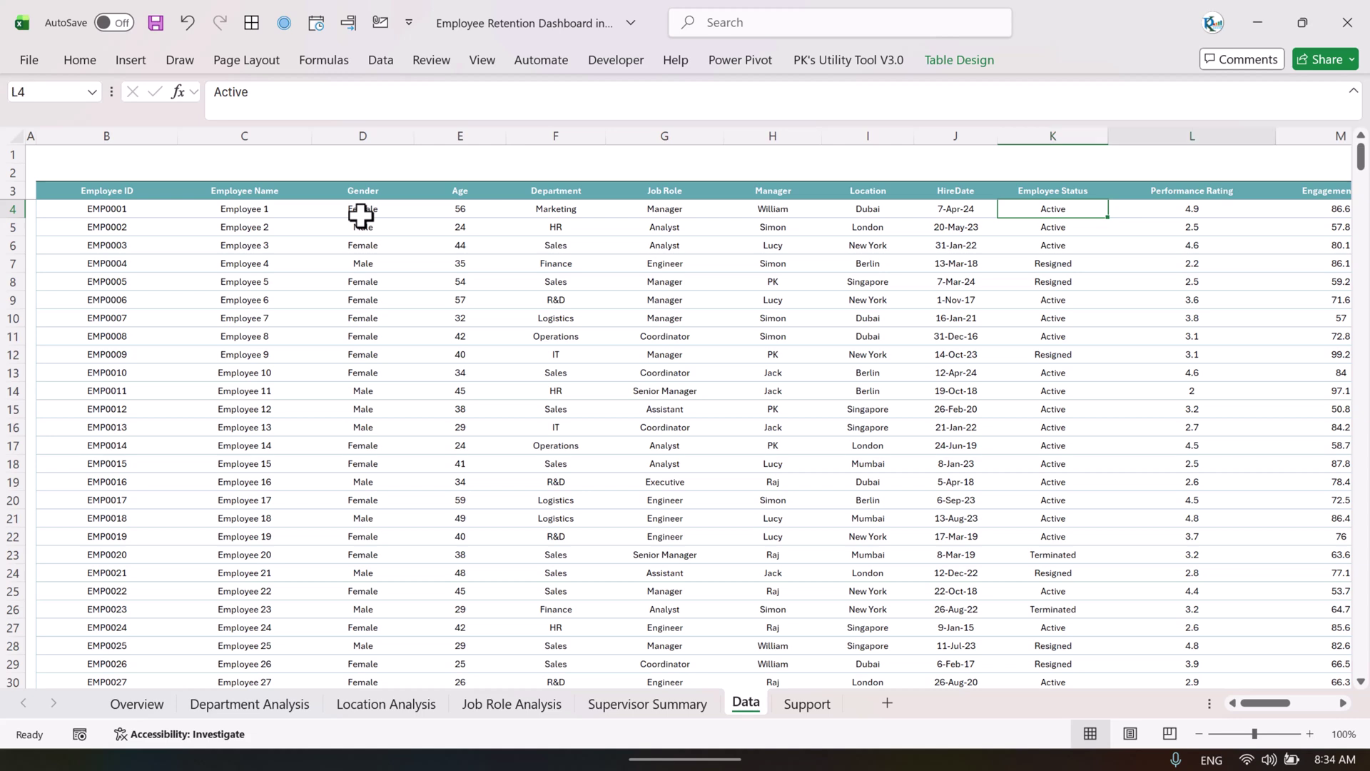
{"action": "key", "text": "Left"}
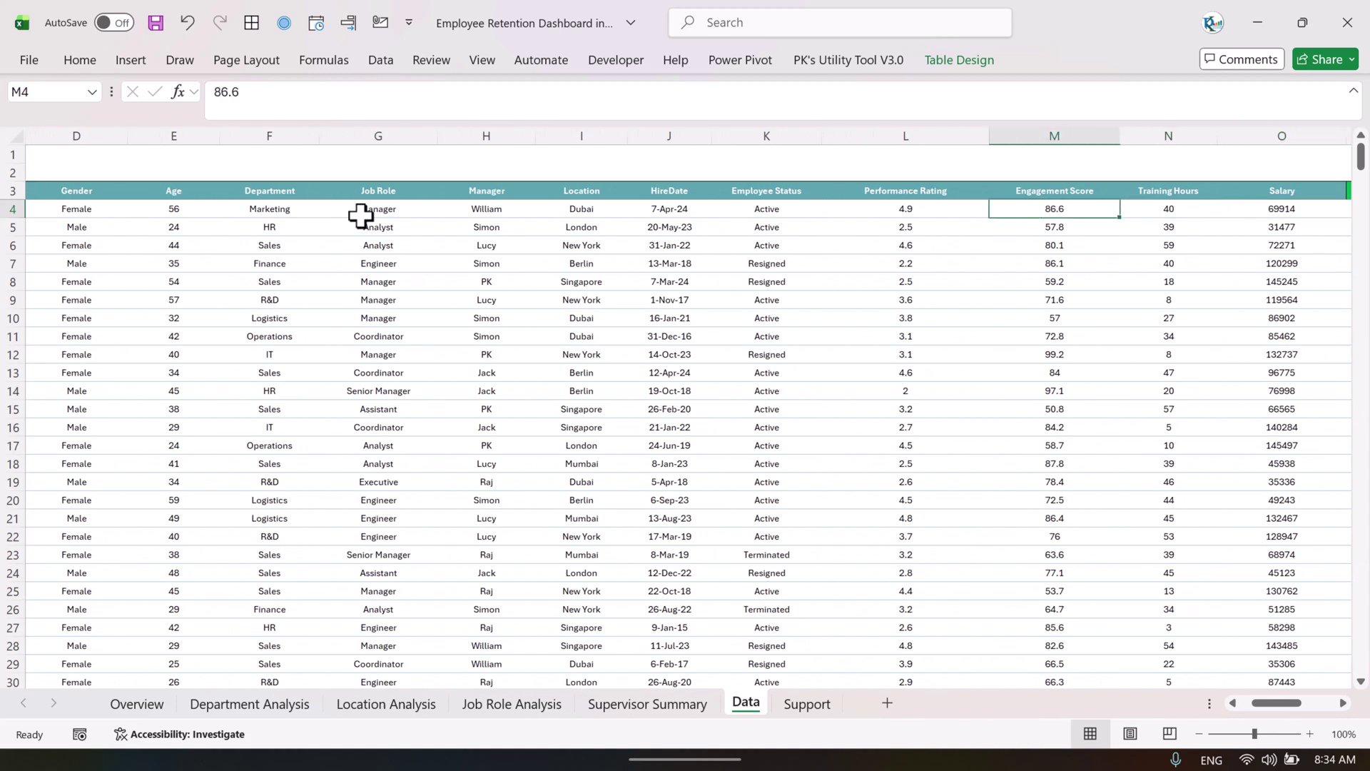
{"action": "key", "text": "Right"}
{"action": "key", "text": "Right"}
{"action": "key", "text": "Left"}
{"action": "key", "text": "Right"}
{"action": "key", "text": "Right"}
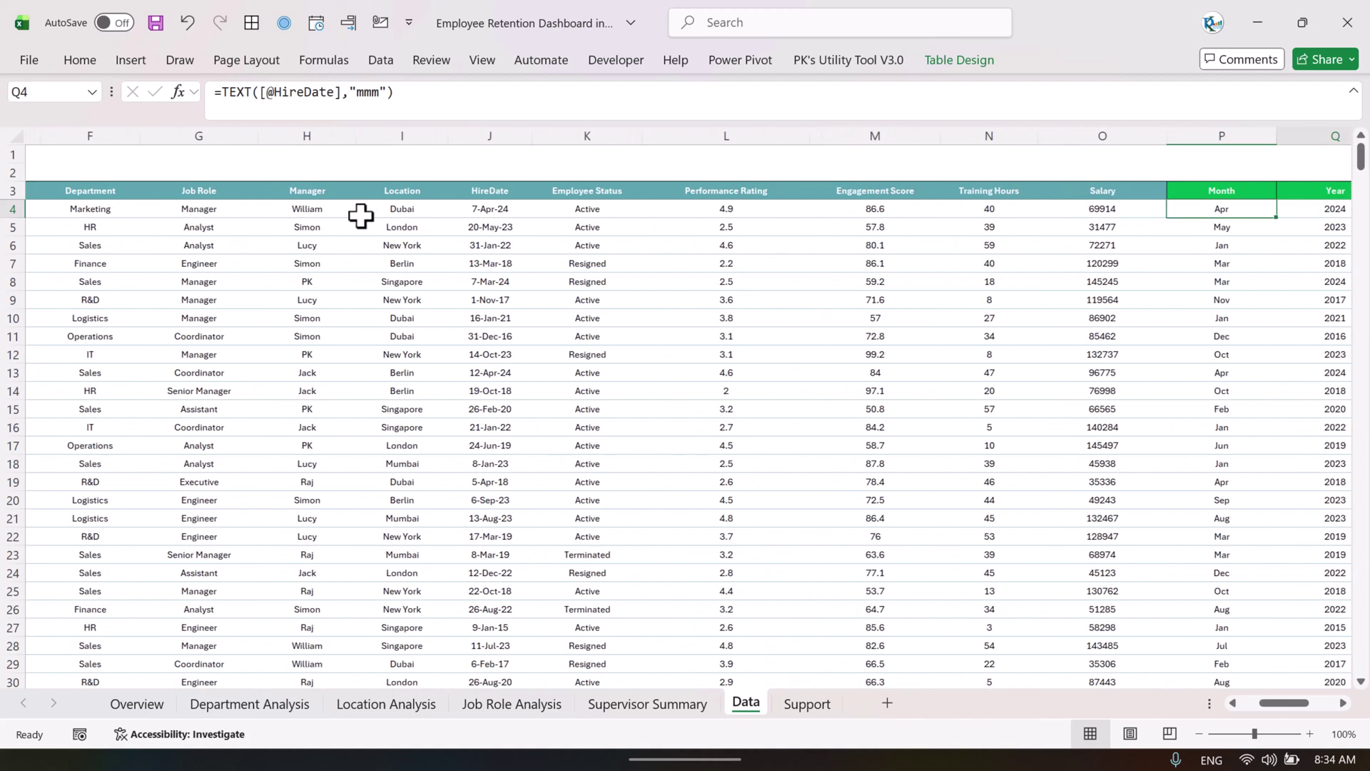
{"action": "key", "text": "Right"}
{"action": "key", "text": "Left"}
{"action": "key", "text": "Left"}
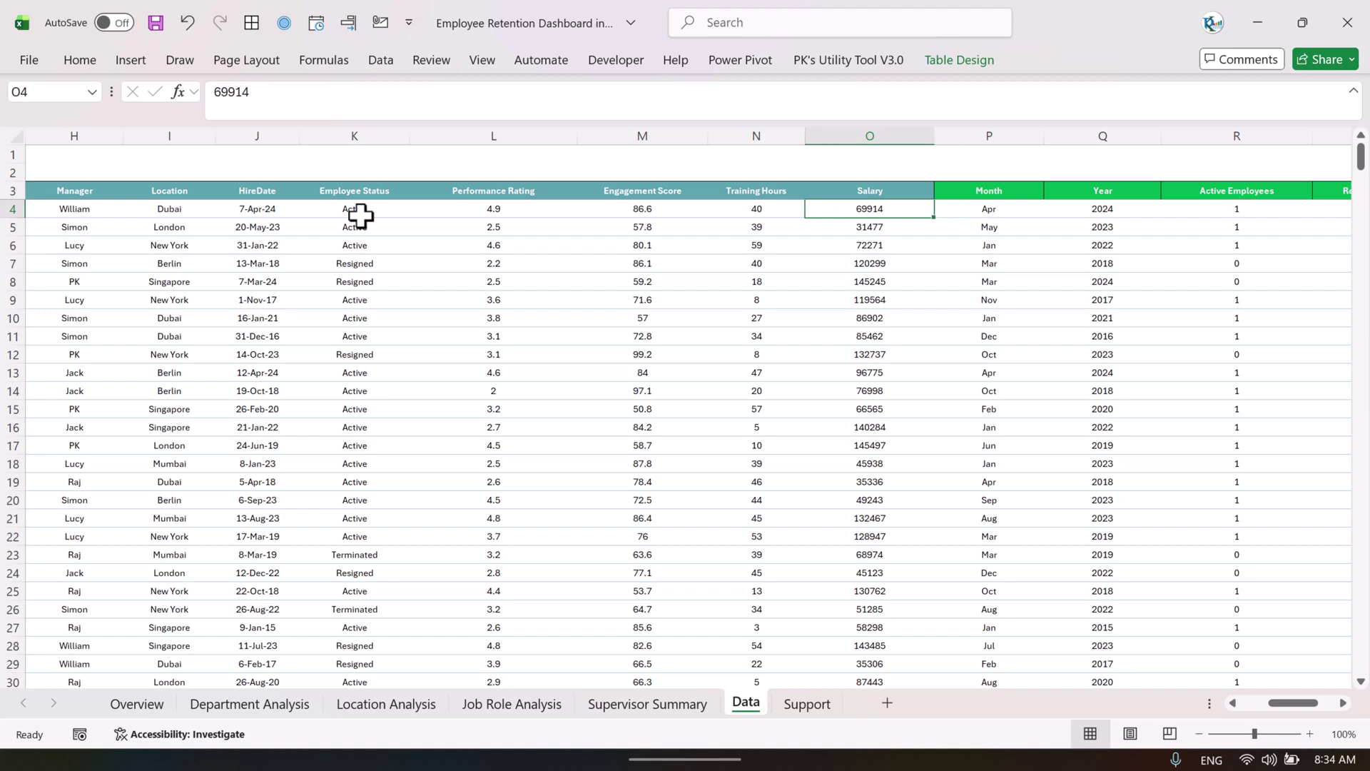
{"action": "key", "text": "Right"}
{"action": "key", "text": "Right"}
{"action": "key", "text": "Right"}
{"action": "key", "text": "Right"}
{"action": "key", "text": "Right"}
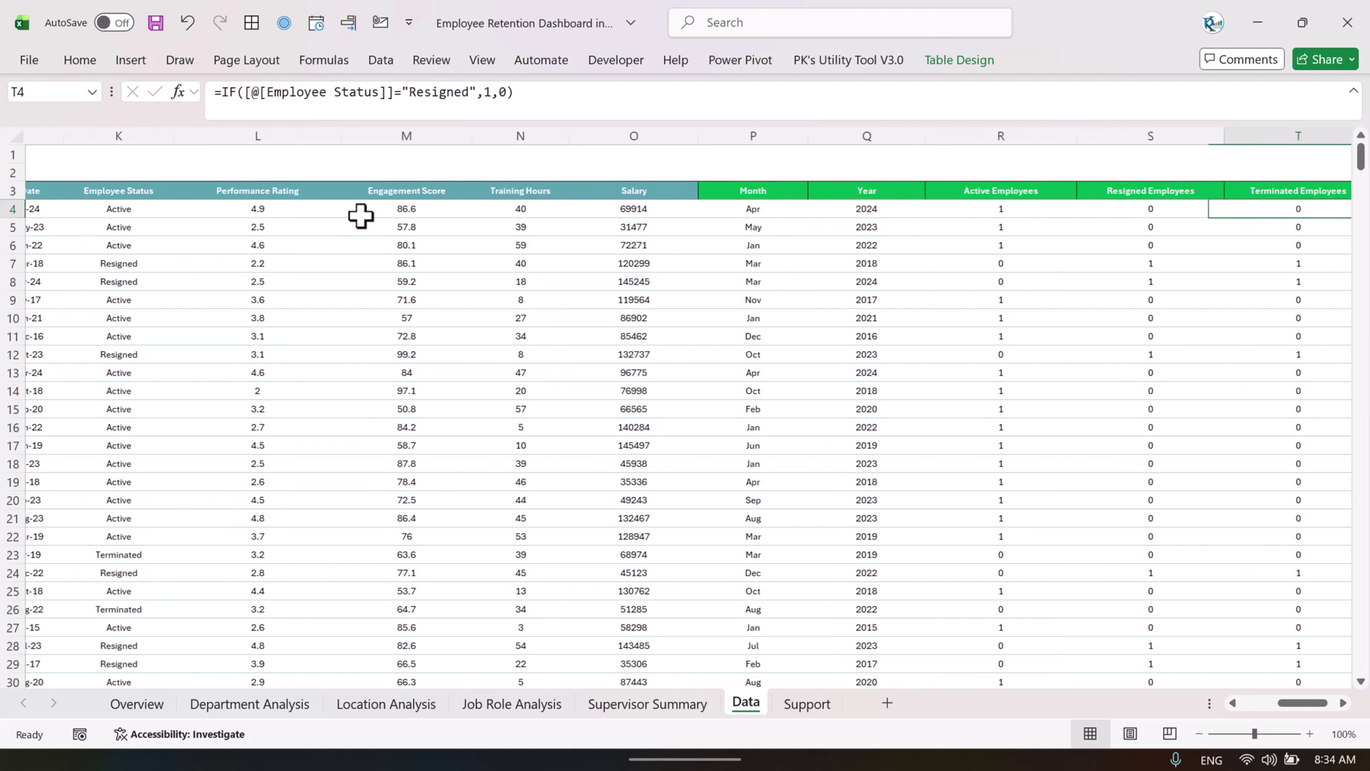
- Inspect the Year, Active, Resigned, Terminated and Total Employees formulas in row 4
{"action": "key", "text": "Left"}
{"action": "key", "text": "Left"}
{"action": "key", "text": "Left"}
{"action": "key", "text": "Left"}
{"action": "key", "text": "Left"}
{"action": "key", "text": "Left"}
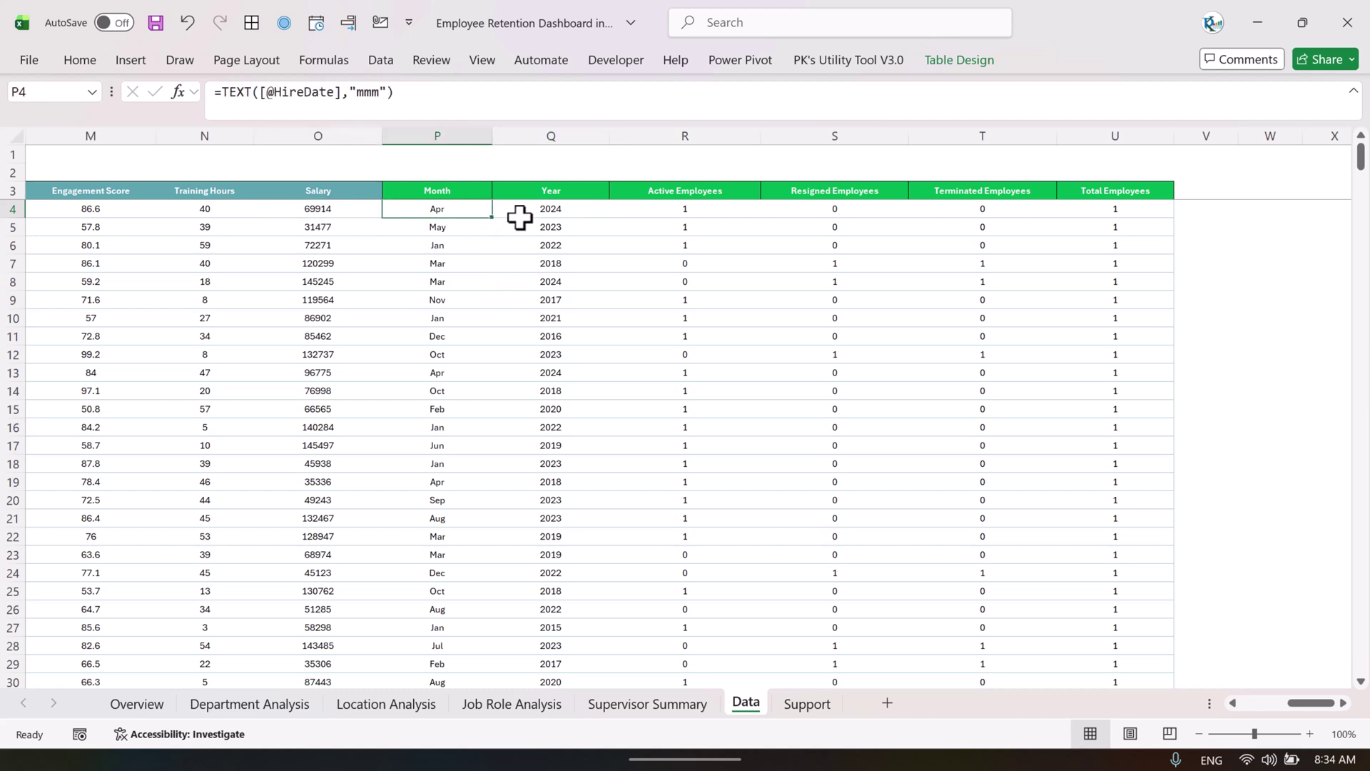
{"action": "left_click", "coordinate": [563, 208]}
{"action": "left_click", "coordinate": [706, 214]}
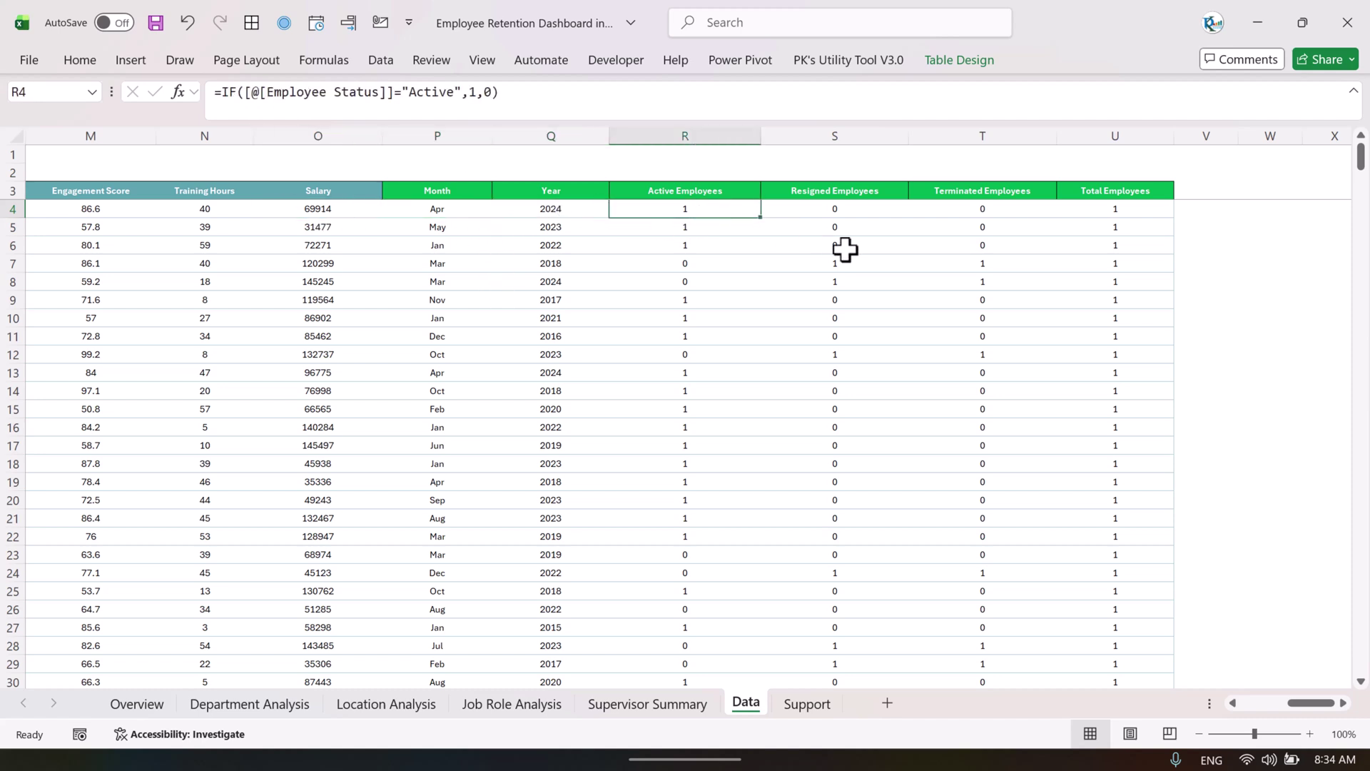
{"action": "left_click", "coordinate": [868, 209]}
{"action": "left_click", "coordinate": [1025, 209]}
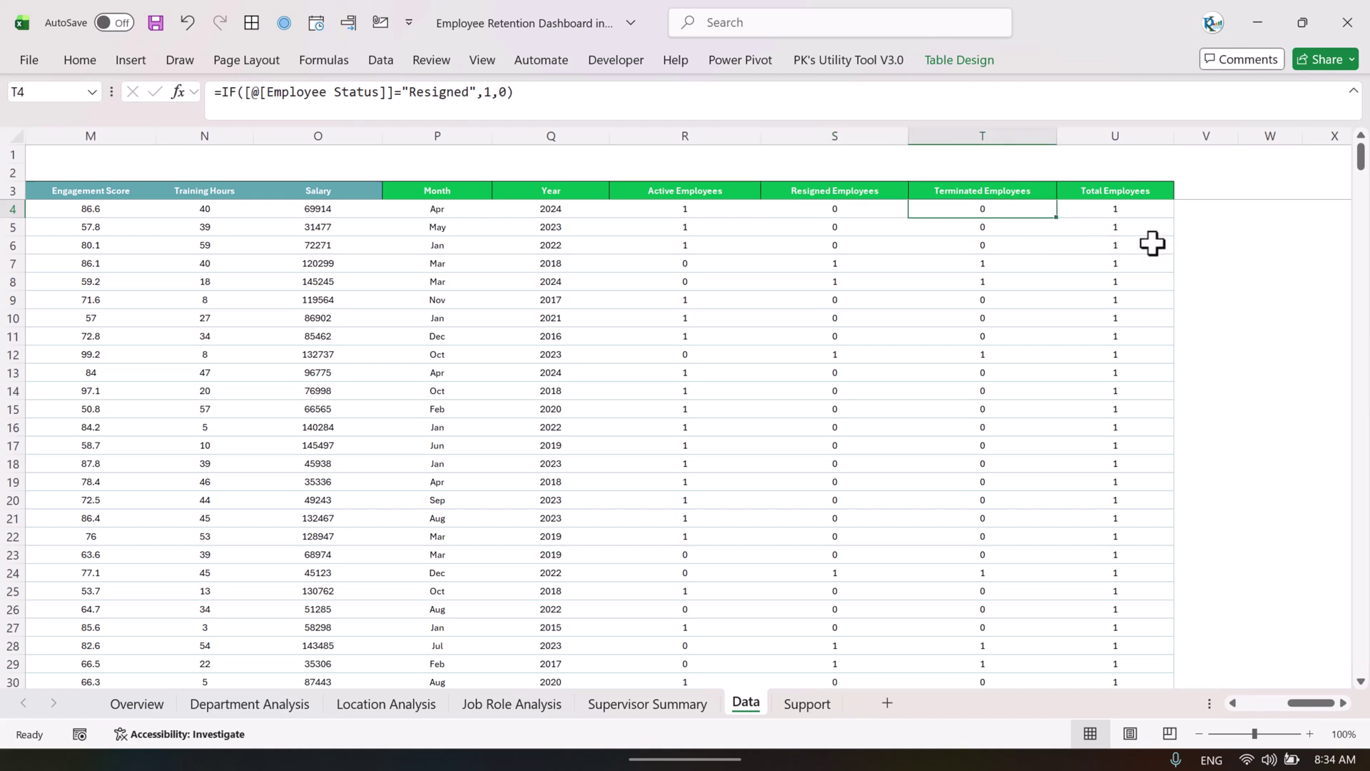
{"action": "left_click", "coordinate": [1140, 209]}
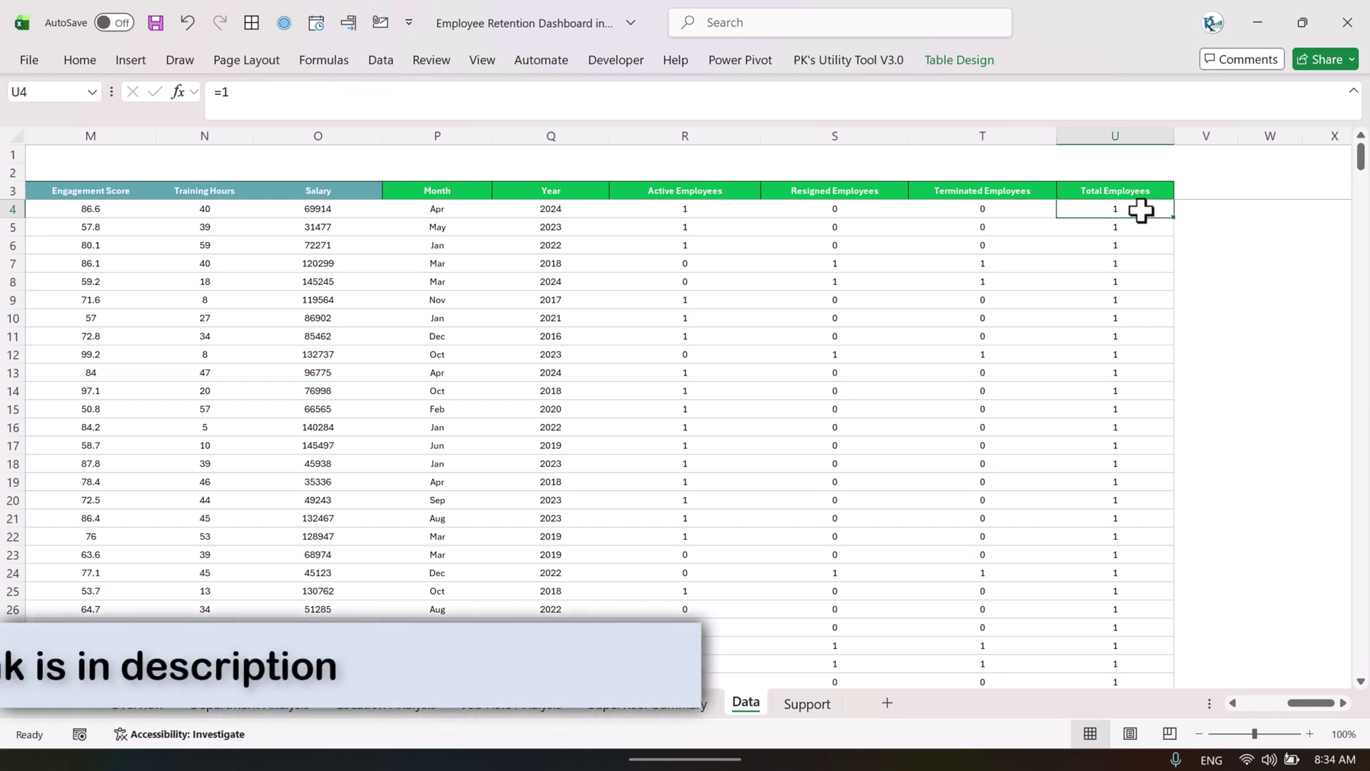
- Step back along the first record, then through the Active, Resigned (S4) and Terminated (T4) formulas
{"action": "key", "text": "Left"}
{"action": "key", "text": "Left"}
{"action": "key", "text": "Left"}
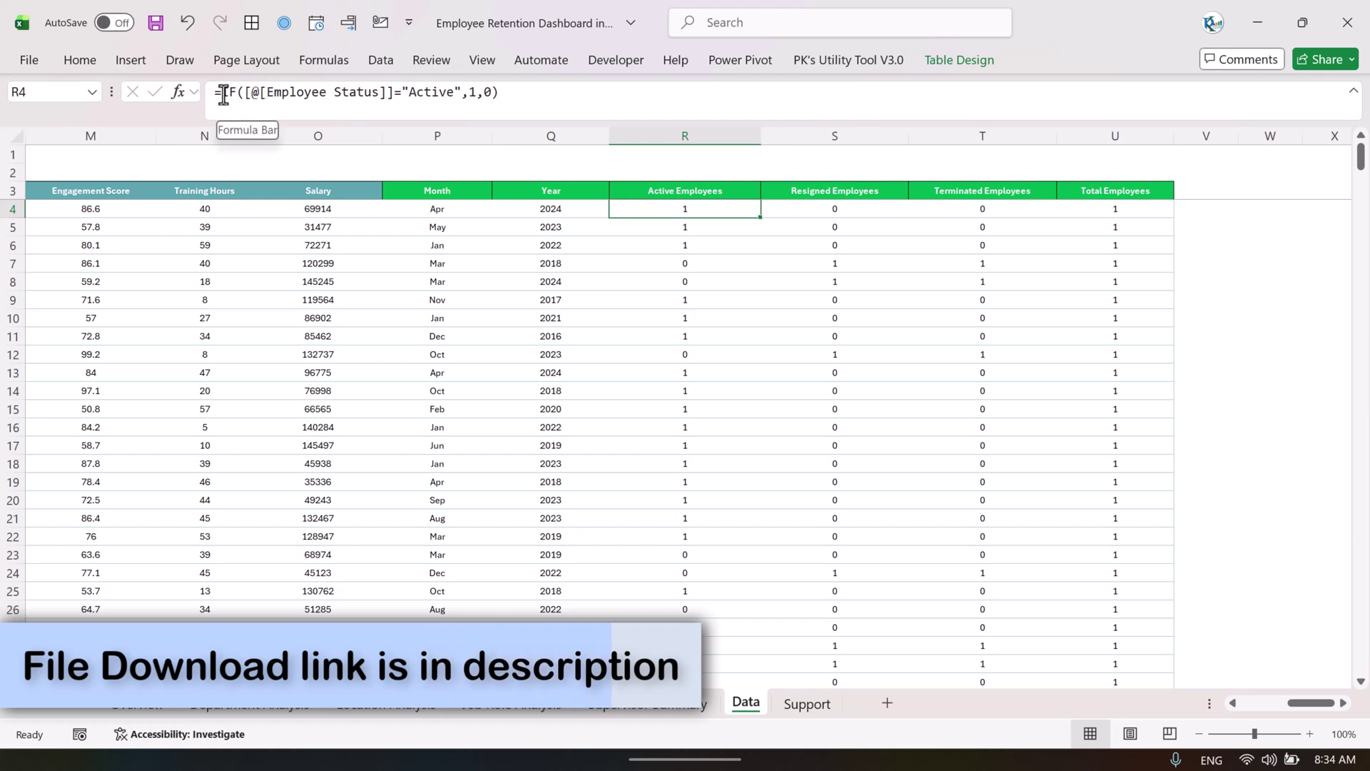
{"action": "key", "text": "Left"}
{"action": "key", "text": "Left"}
{"action": "key", "text": "Left"}
{"action": "key", "text": "Left"}
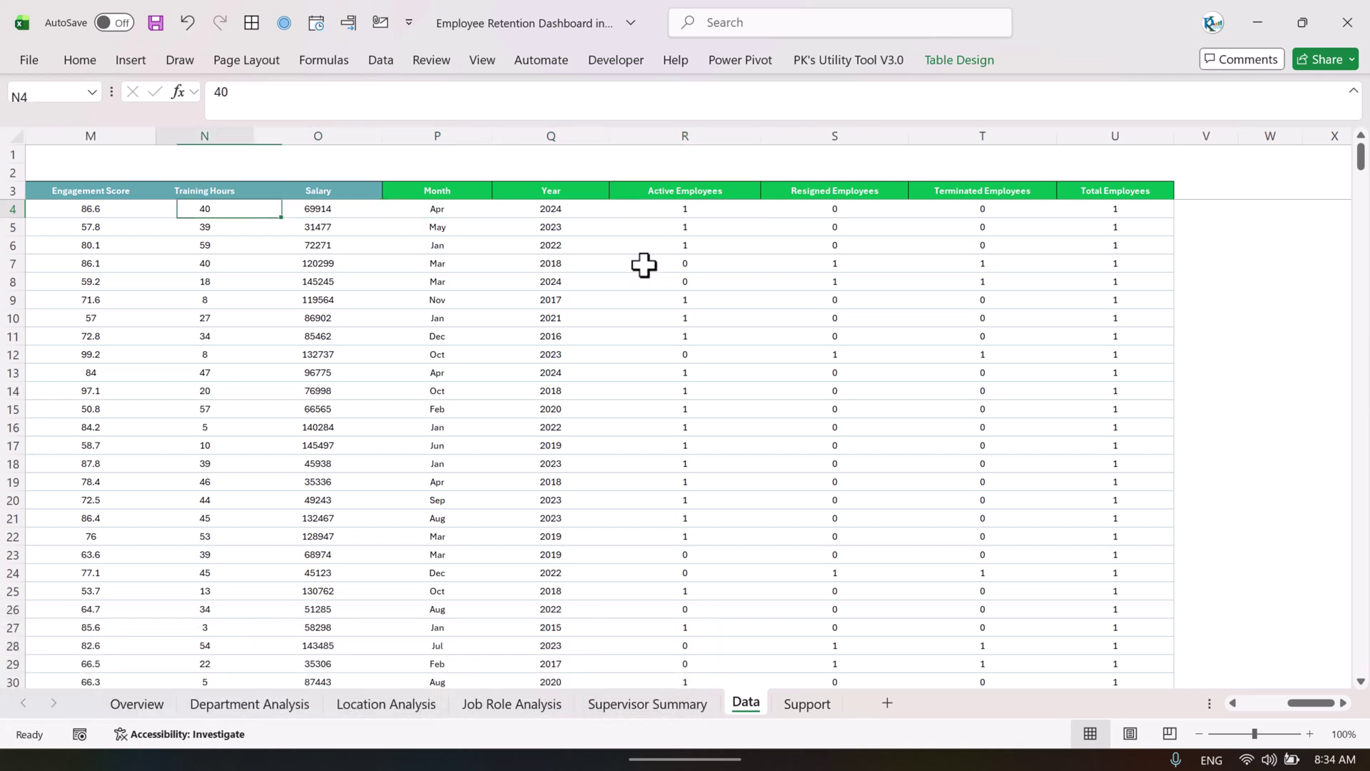
{"action": "key", "text": "Left"}
{"action": "key", "text": "Left"}
{"action": "key", "text": "Left"}
{"action": "key", "text": "Left"}
{"action": "key", "text": "Left"}
{"action": "key", "text": "Right"}
{"action": "key", "text": "Right"}
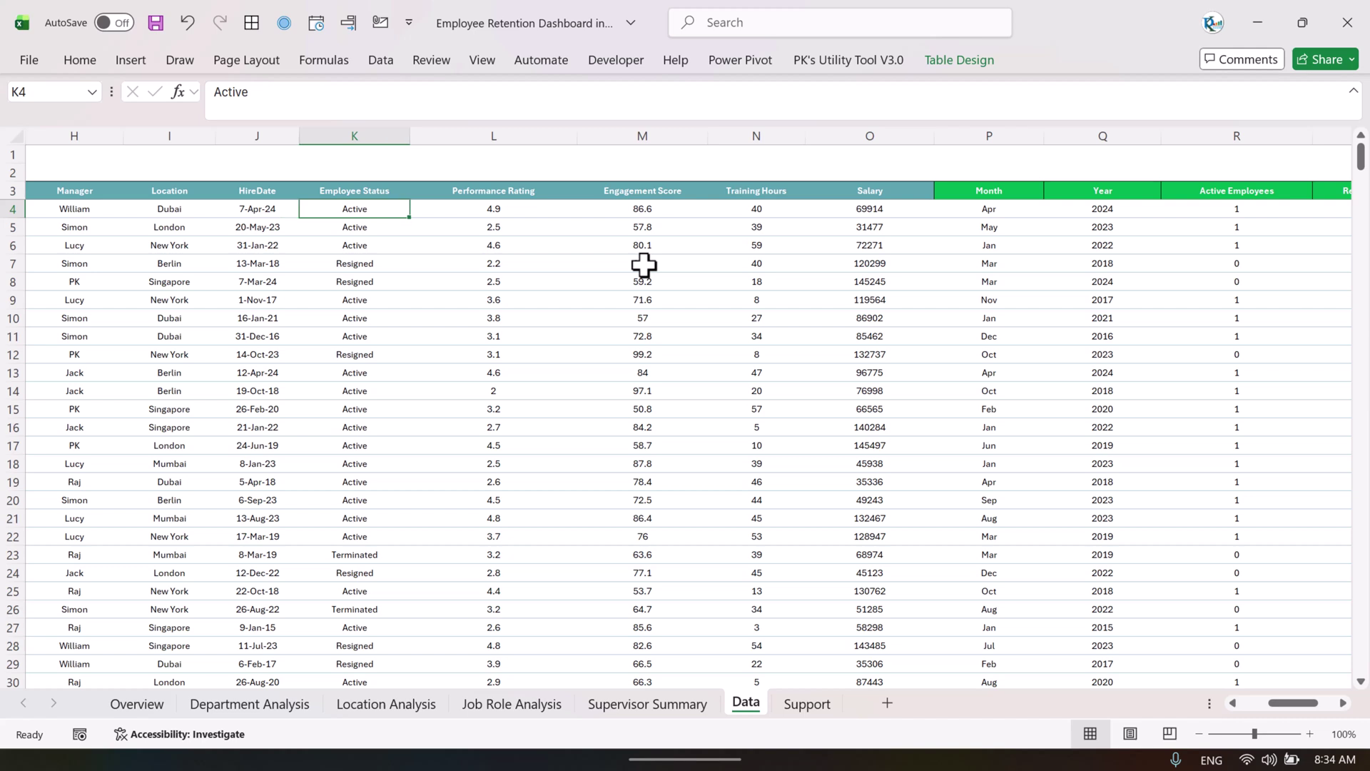
{"action": "key", "text": "Right"}
{"action": "key", "text": "Right"}
{"action": "key", "text": "Right"}
{"action": "key", "text": "Right"}
{"action": "key", "text": "Right"}
{"action": "key", "text": "Right"}
{"action": "key", "text": "Right"}
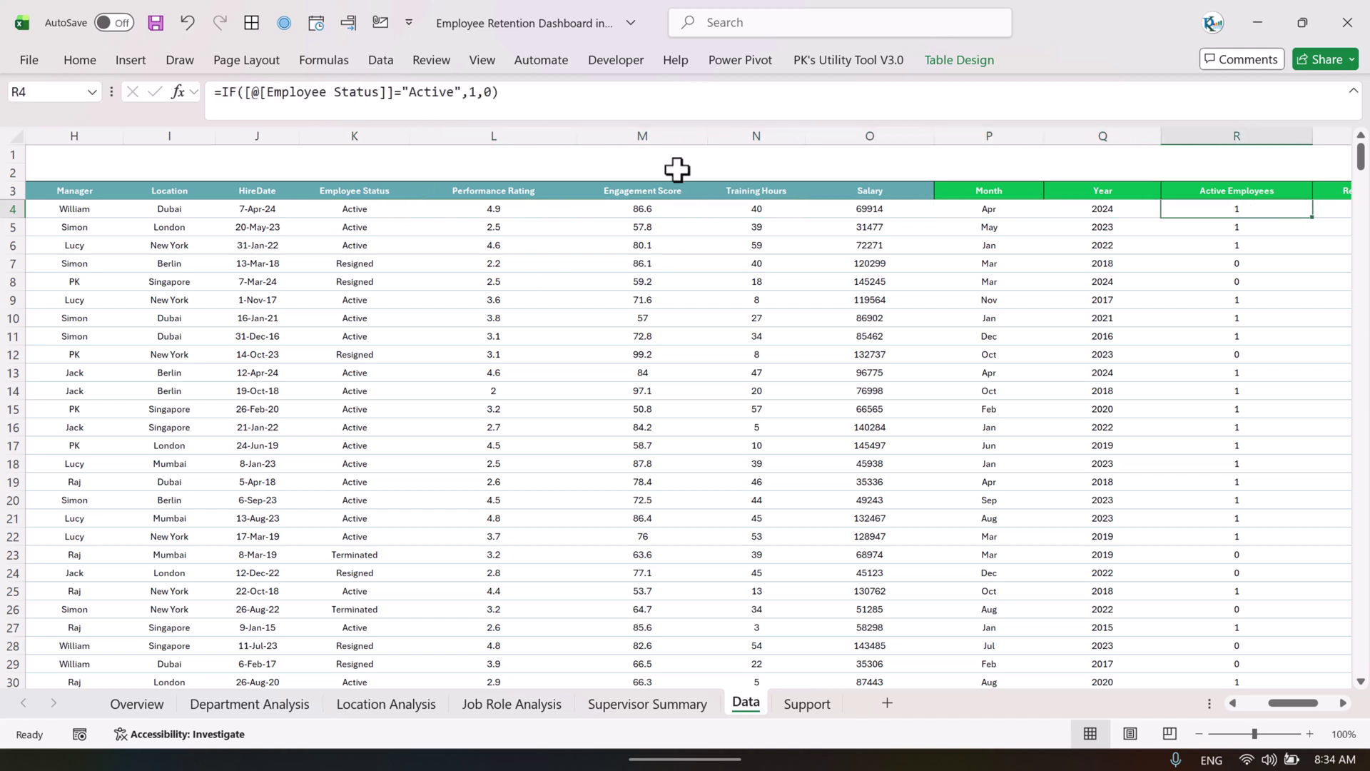
{"action": "key", "text": "Right"}
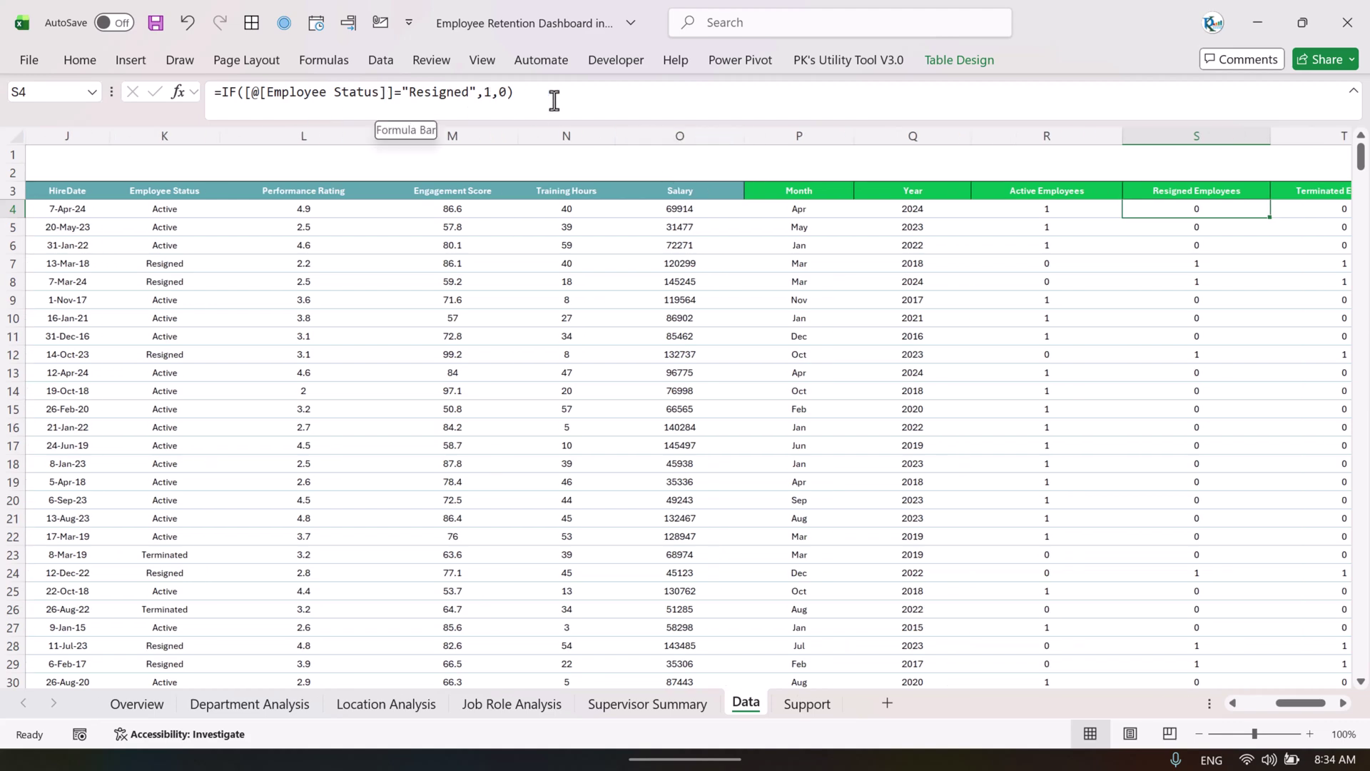
{"action": "key", "text": "Right"}
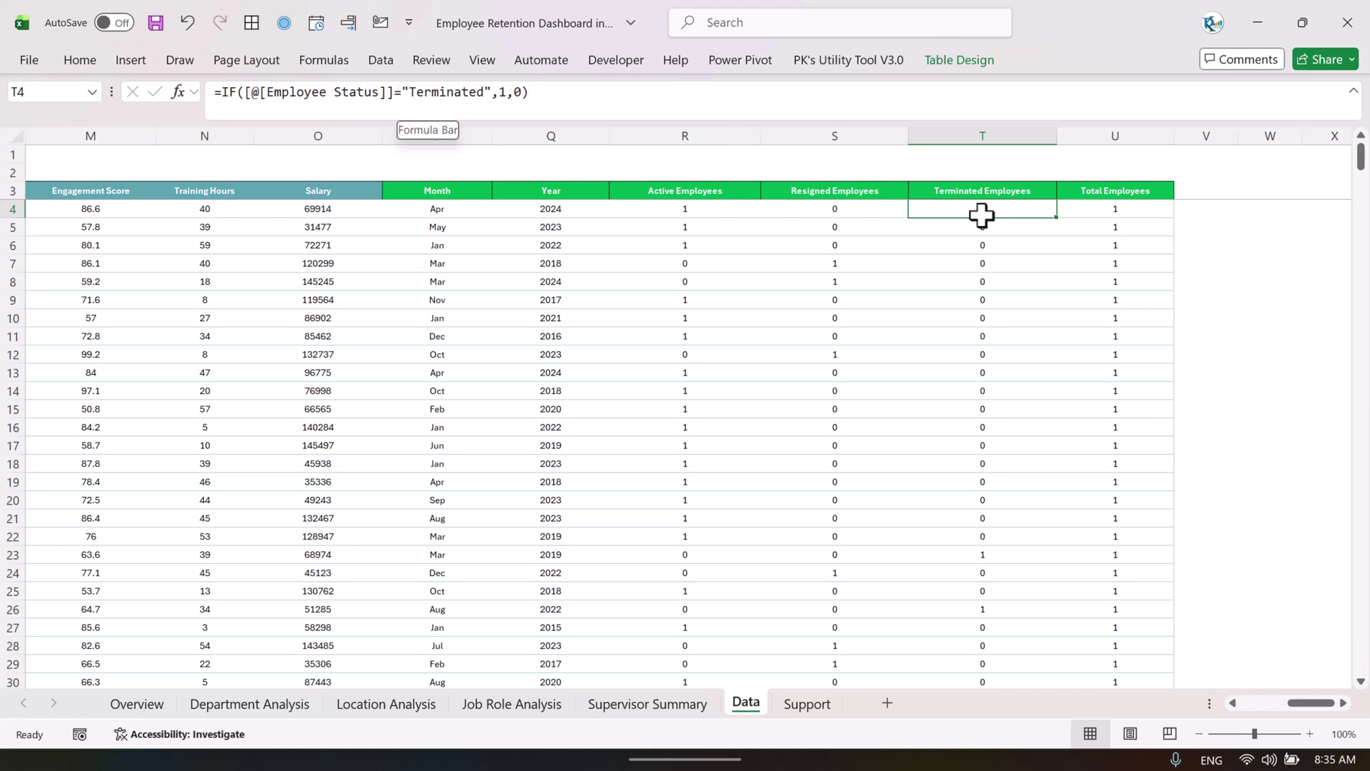
- Compare the Total (U4), Year (Q4) and Month (P4) formulas, then go to the Support sheet
{"action": "left_click", "coordinate": [1147, 207]}
{"action": "left_click", "coordinate": [520, 211]}
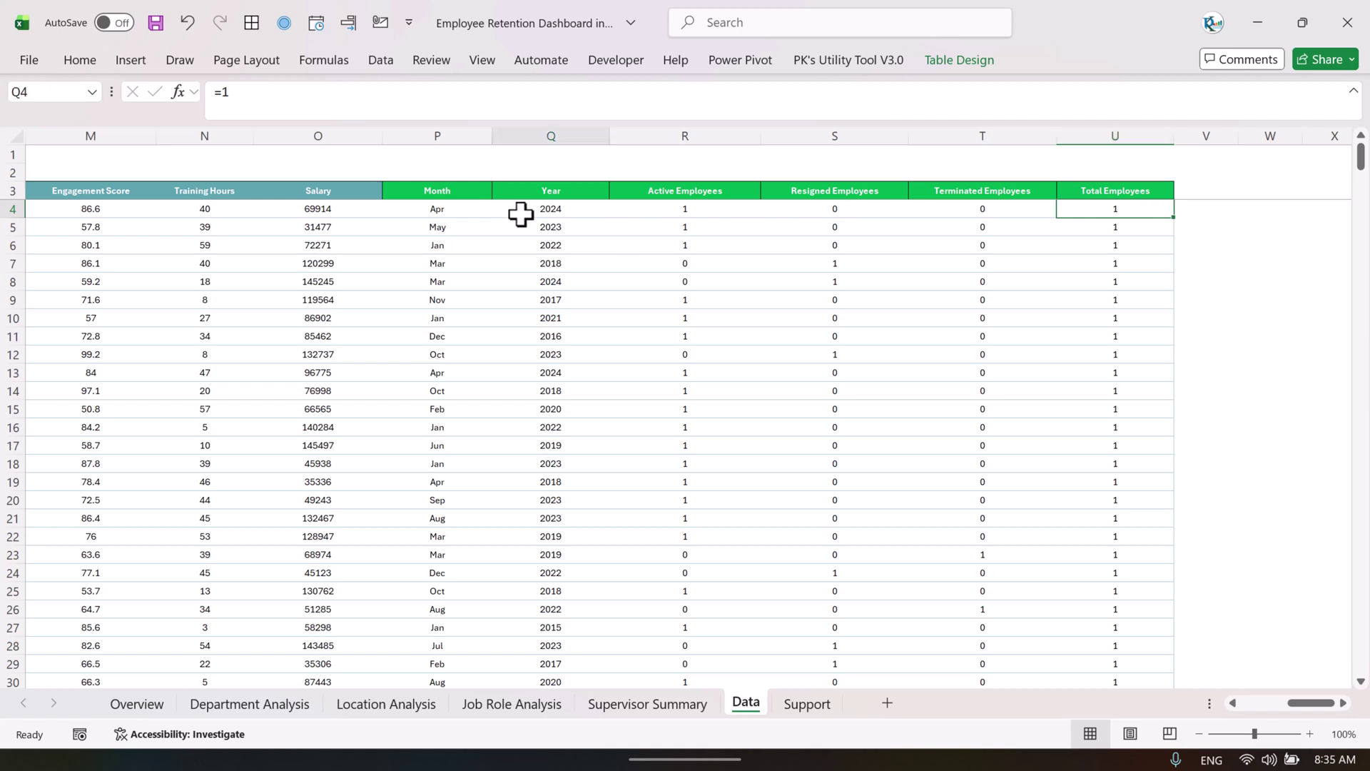
{"action": "left_click", "coordinate": [432, 208]}
{"action": "left_click", "coordinate": [545, 211]}
{"action": "left_click", "coordinate": [451, 210]}
{"action": "left_click", "coordinate": [550, 211]}
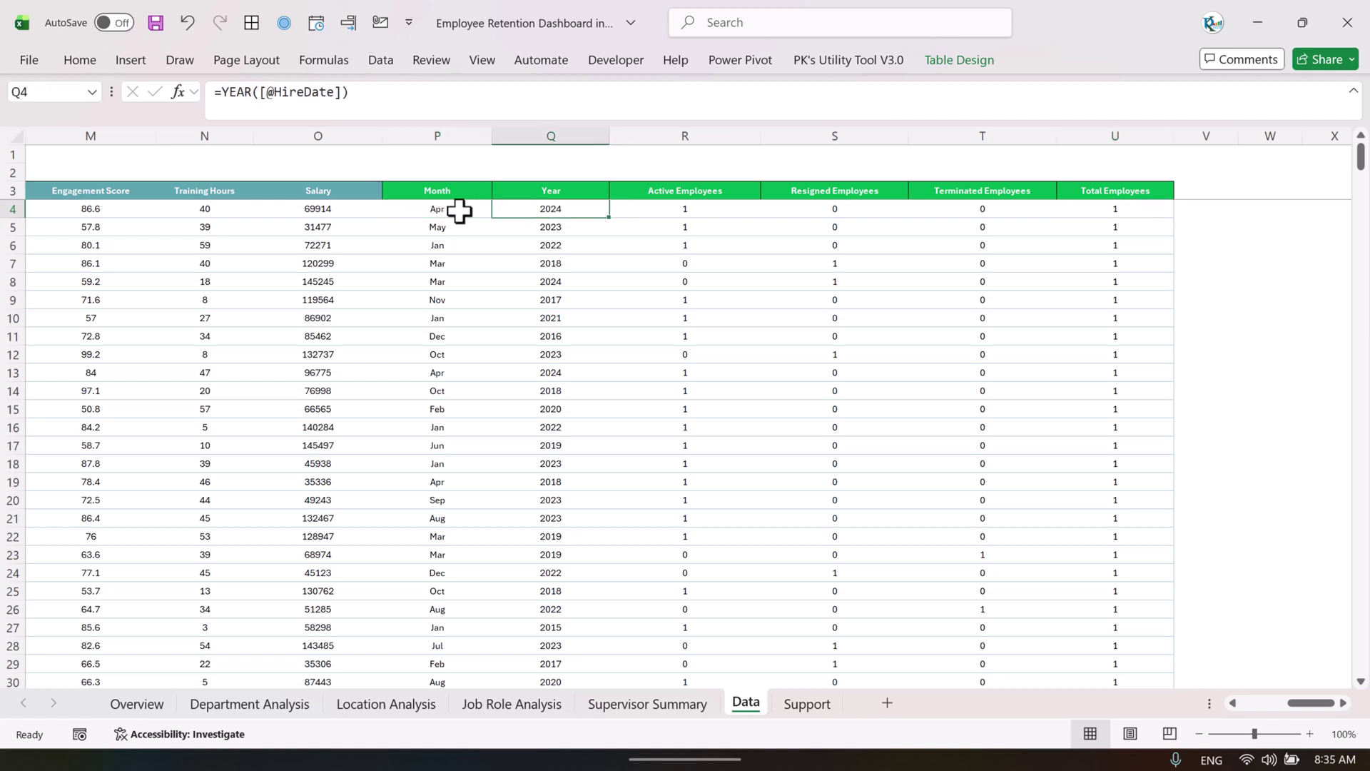
{"action": "left_click", "coordinate": [458, 210]}
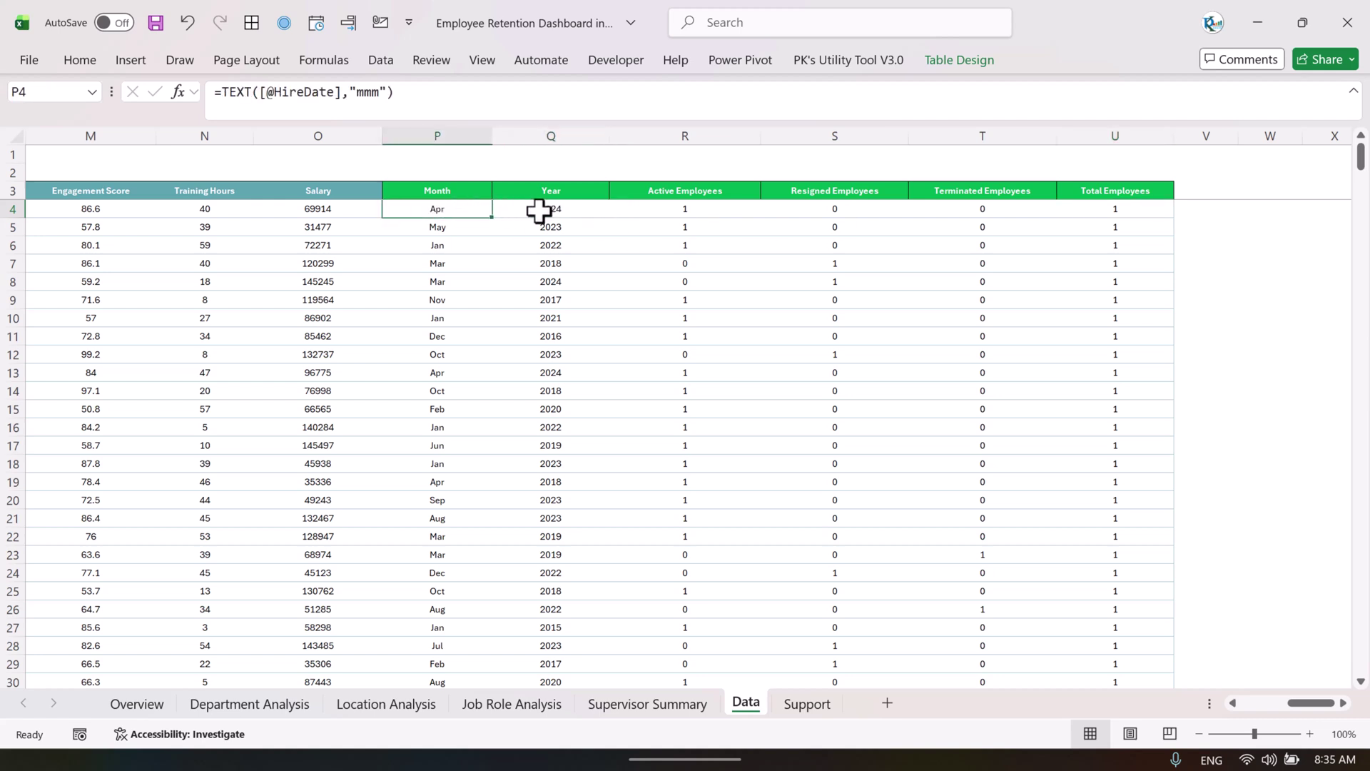
{"action": "left_click", "coordinate": [806, 704]}
{"action": "key", "text": "ctrl+Home"}
- Check the Total Employees KPI of 500 in C3 and move toward Active Employees
{"action": "key", "text": "Down"}
{"action": "key", "text": "Right"}
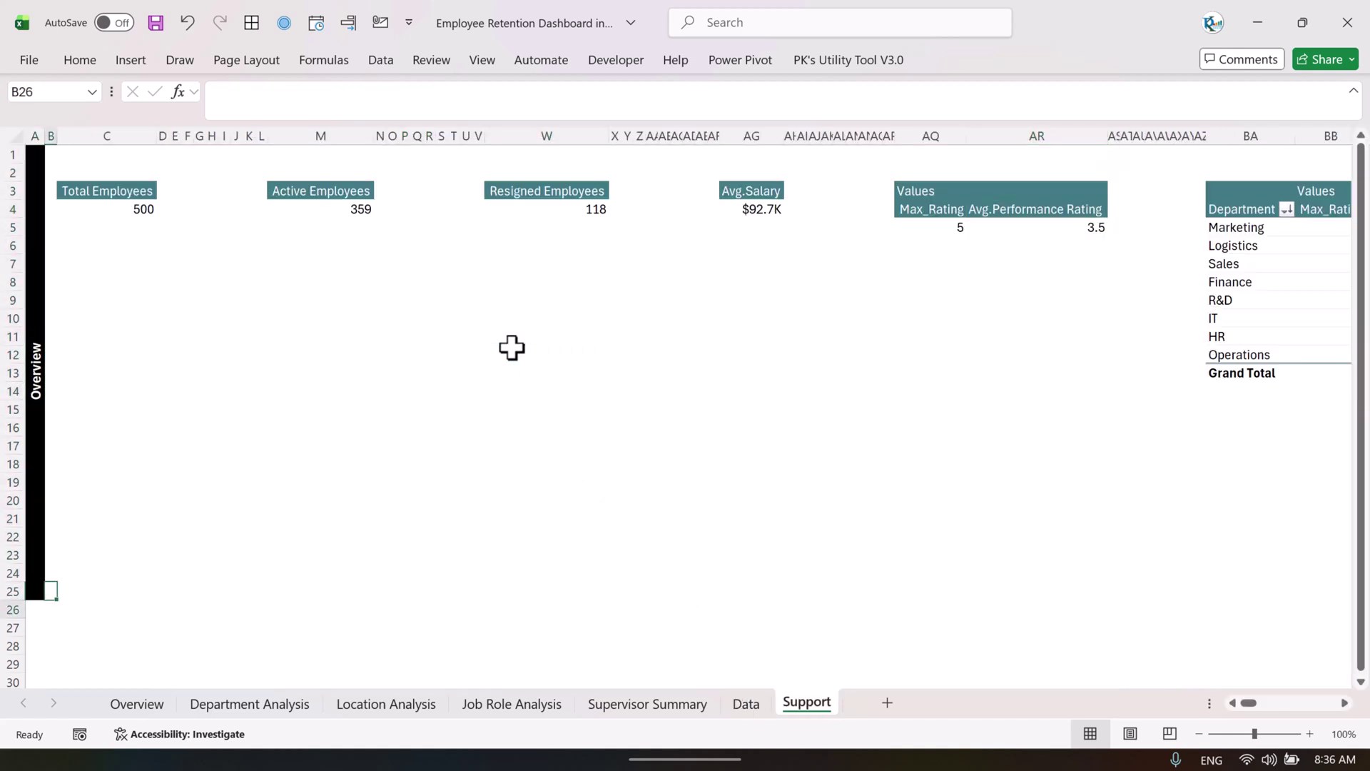
{"action": "key", "text": "Right"}
{"action": "key", "text": "ctrl+Up"}
{"action": "key", "text": "Up"}
{"action": "key", "text": "Down"}
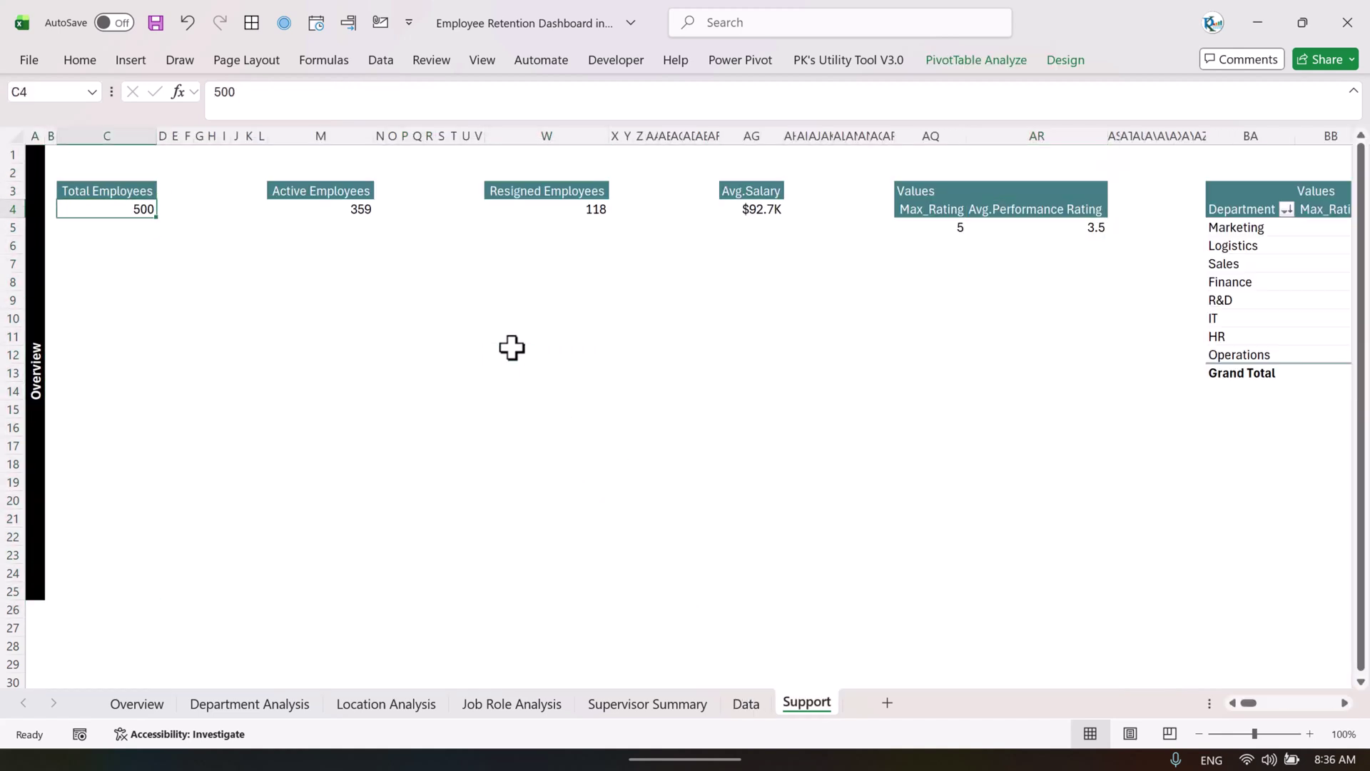
{"action": "key", "text": "Up"}
{"action": "key", "text": "Right"}
{"action": "key", "text": "Right"}
{"action": "key", "text": "Right"}
{"action": "key", "text": "Right"}
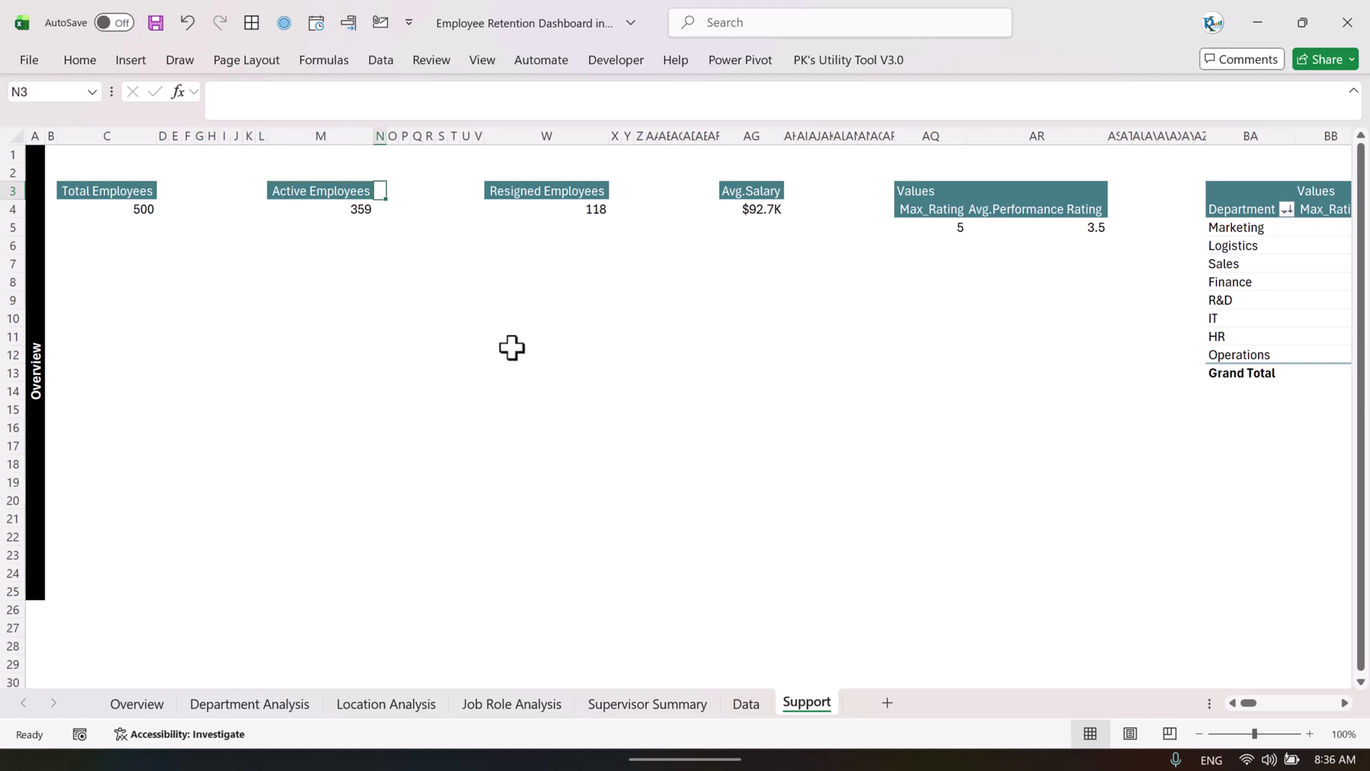
{"action": "scroll", "coordinate": [511, 346], "scroll_direction": "right", "scroll_amount": 8}
{"action": "scroll", "coordinate": [1070, 276], "scroll_direction": "right", "scroll_amount": 6}
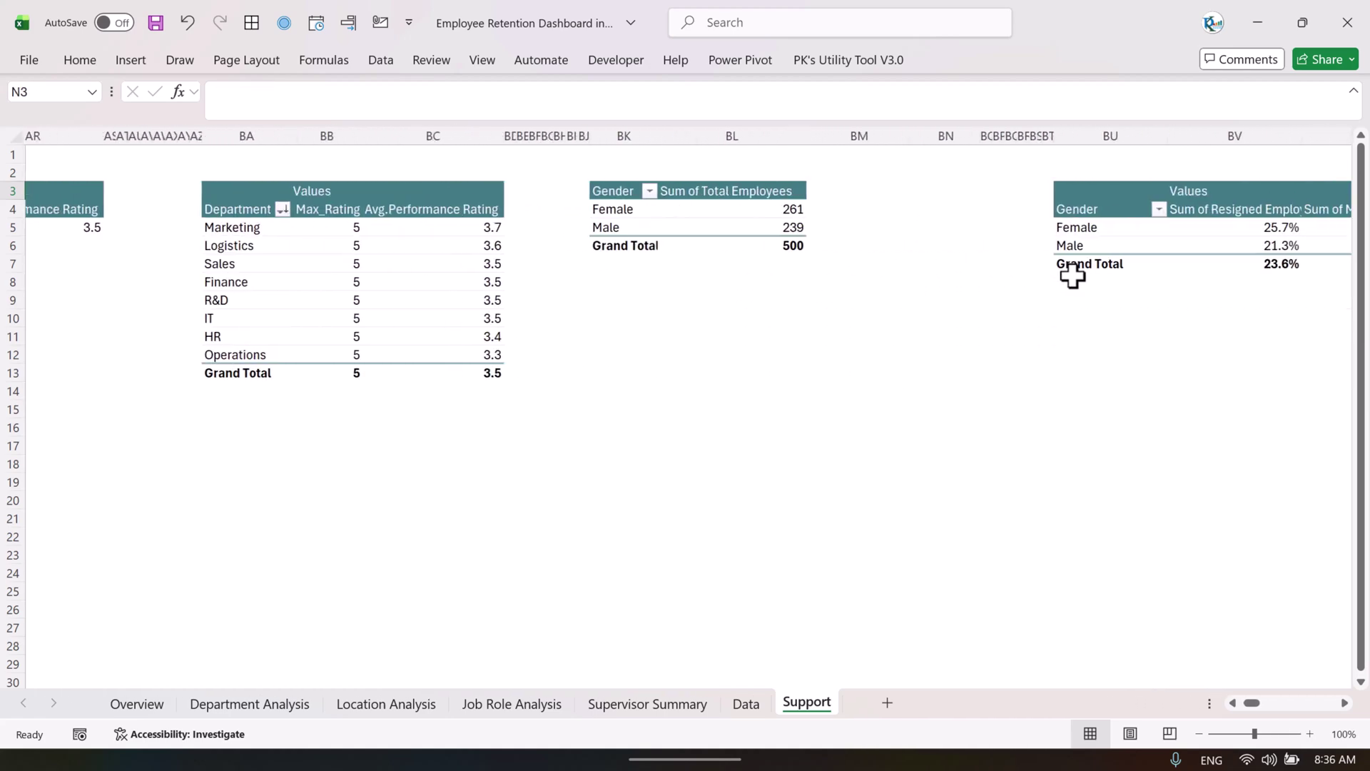
- Briefly revisit the Data sheet, then look at the Support sheet's Overview section label
{"action": "left_click", "coordinate": [745, 703]}
{"action": "left_click", "coordinate": [803, 704]}
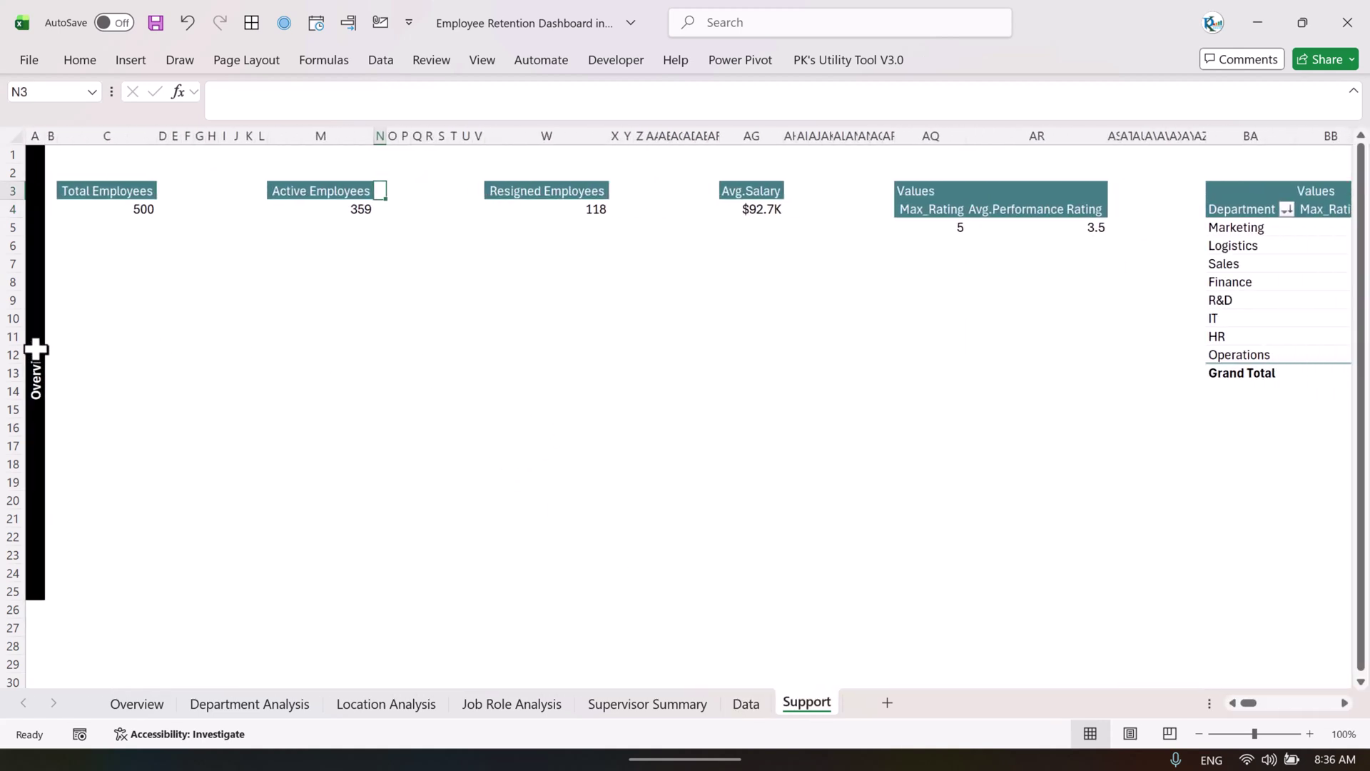
{"action": "left_click", "coordinate": [35, 349]}
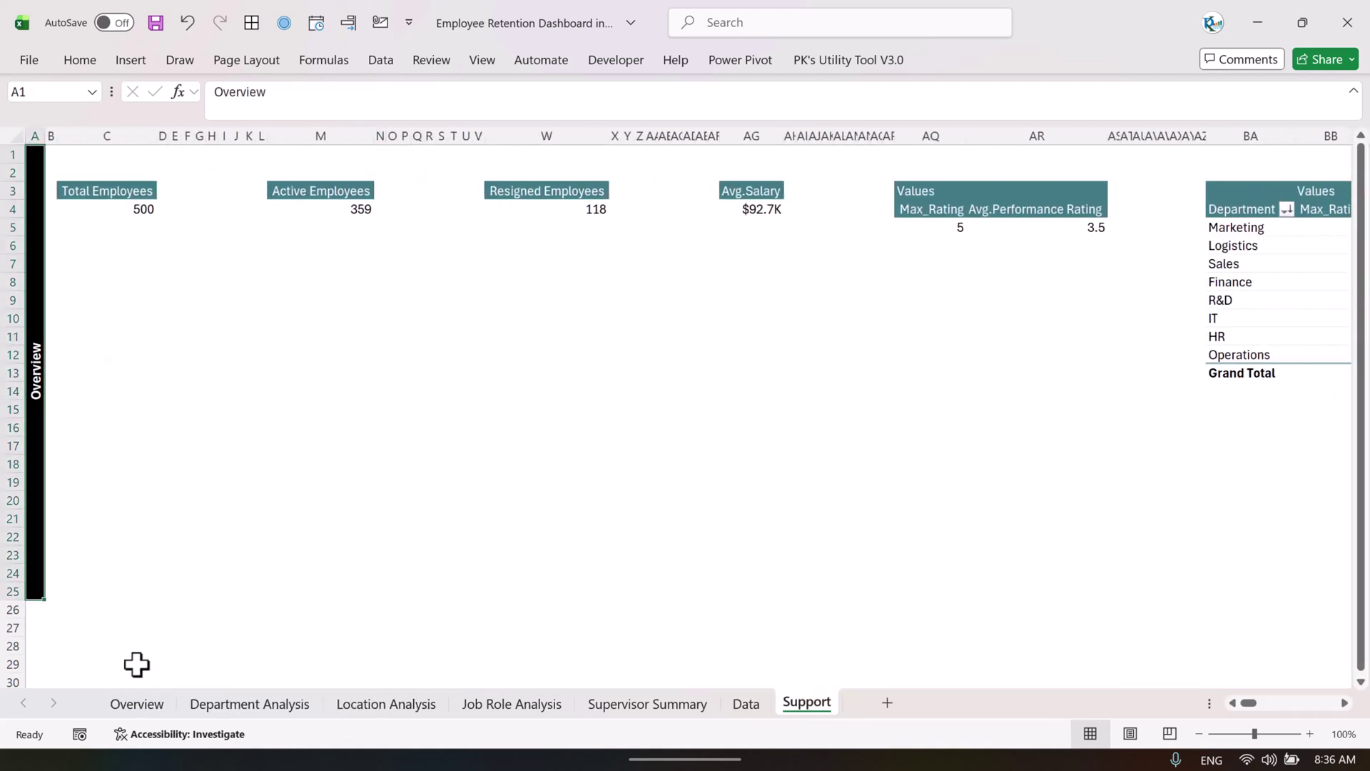
{"action": "left_click", "coordinate": [168, 286]}
{"action": "scroll", "coordinate": [559, 340], "scroll_direction": "right", "scroll_amount": 15}
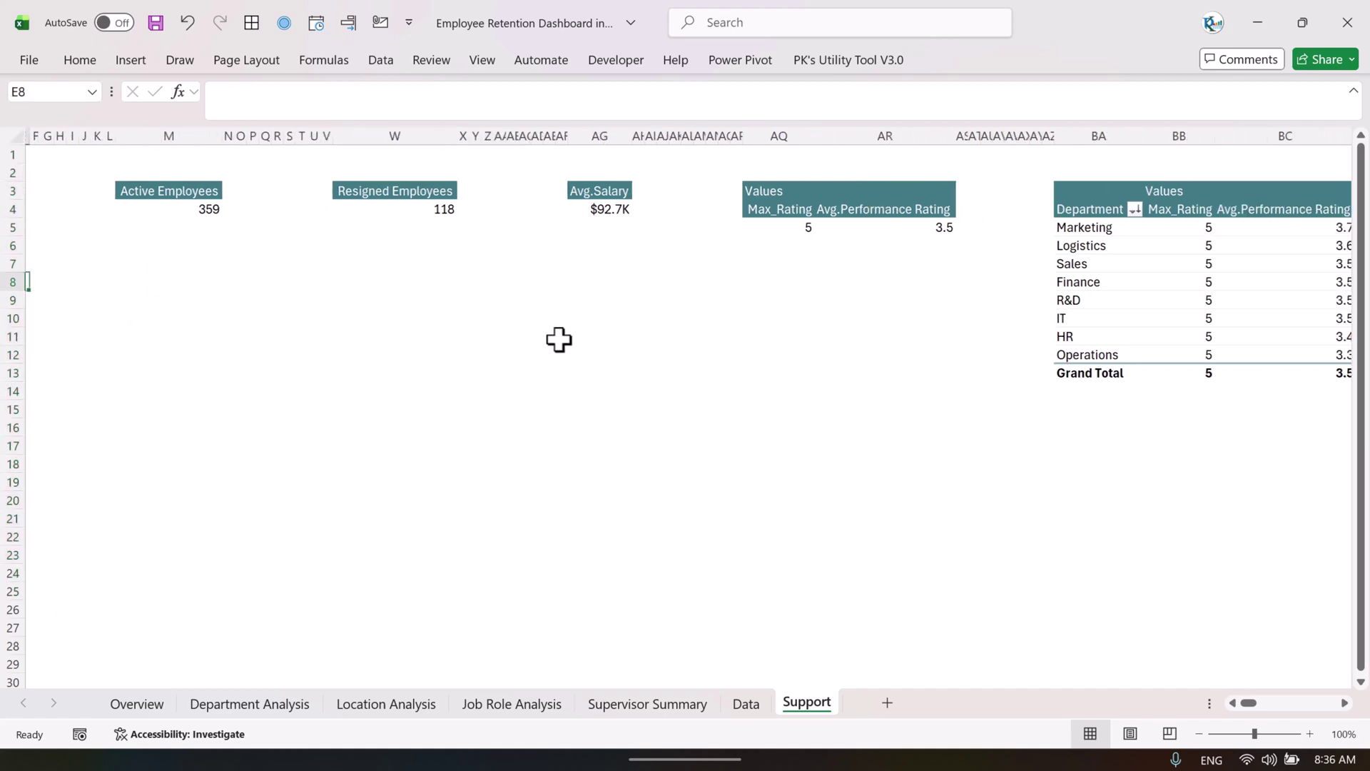
{"action": "scroll", "coordinate": [632, 340], "scroll_direction": "right", "scroll_amount": 5}
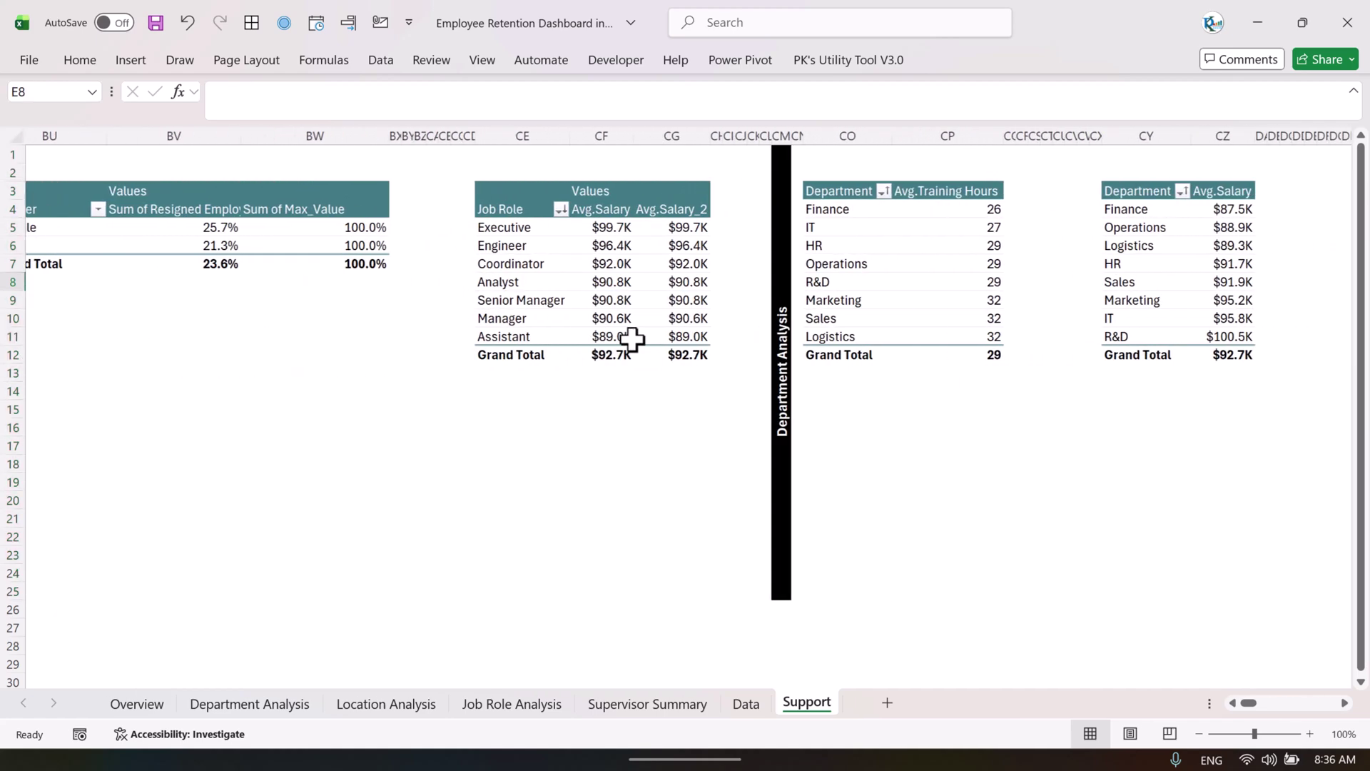
- Review the Department, Location and Job Role Analysis pivot sections, then return to the Overview dashboard
{"action": "left_click", "coordinate": [608, 368]}
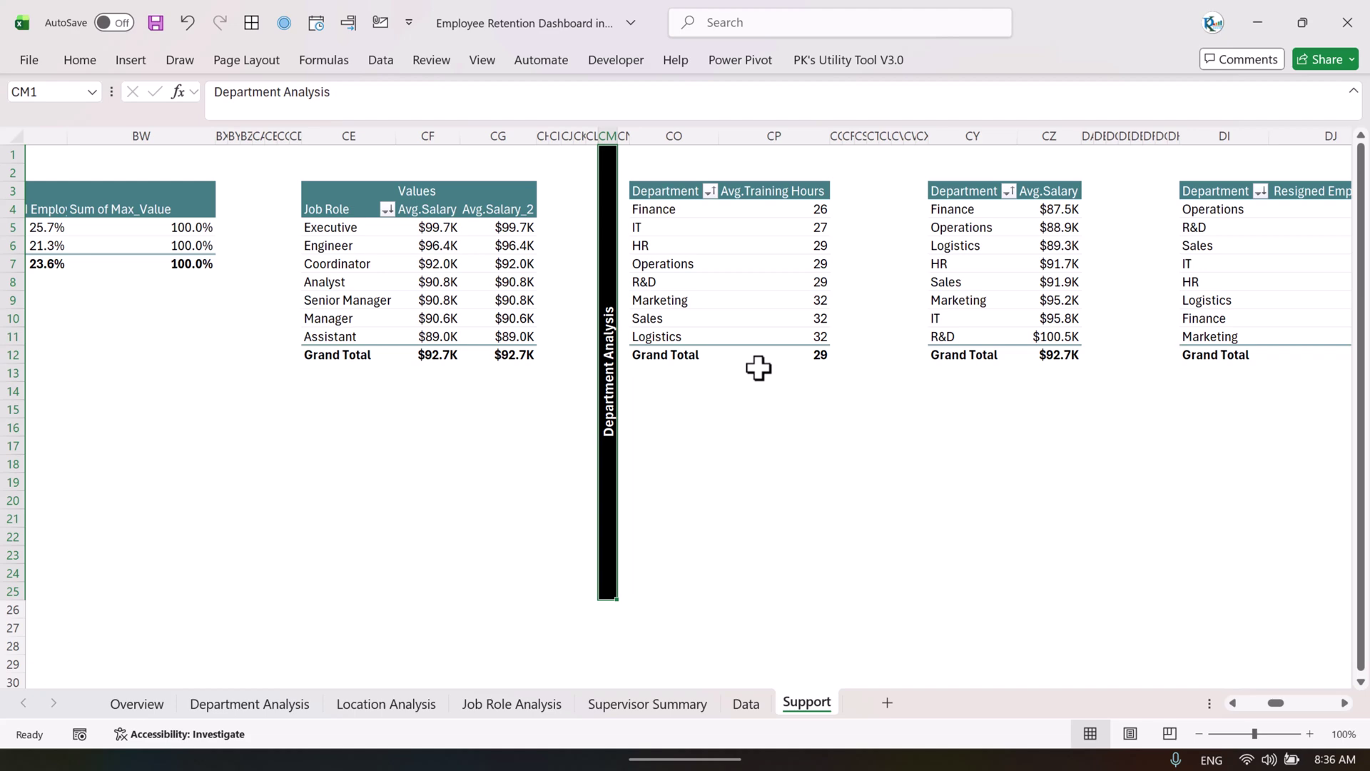
{"action": "scroll", "coordinate": [749, 365], "scroll_direction": "right", "scroll_amount": 6}
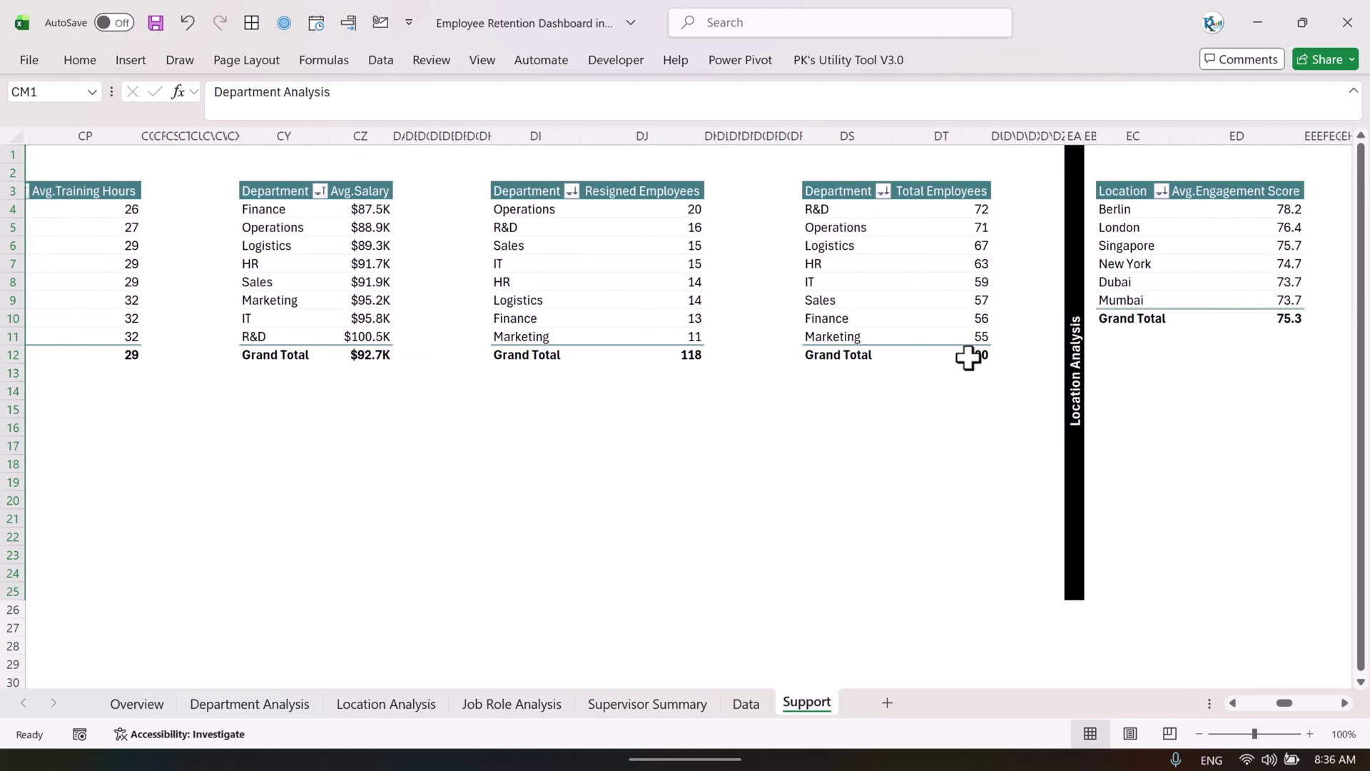
{"action": "scroll", "coordinate": [968, 357], "scroll_direction": "right", "scroll_amount": 6}
{"action": "left_click", "coordinate": [457, 353]}
{"action": "scroll", "coordinate": [606, 367], "scroll_direction": "right", "scroll_amount": 5}
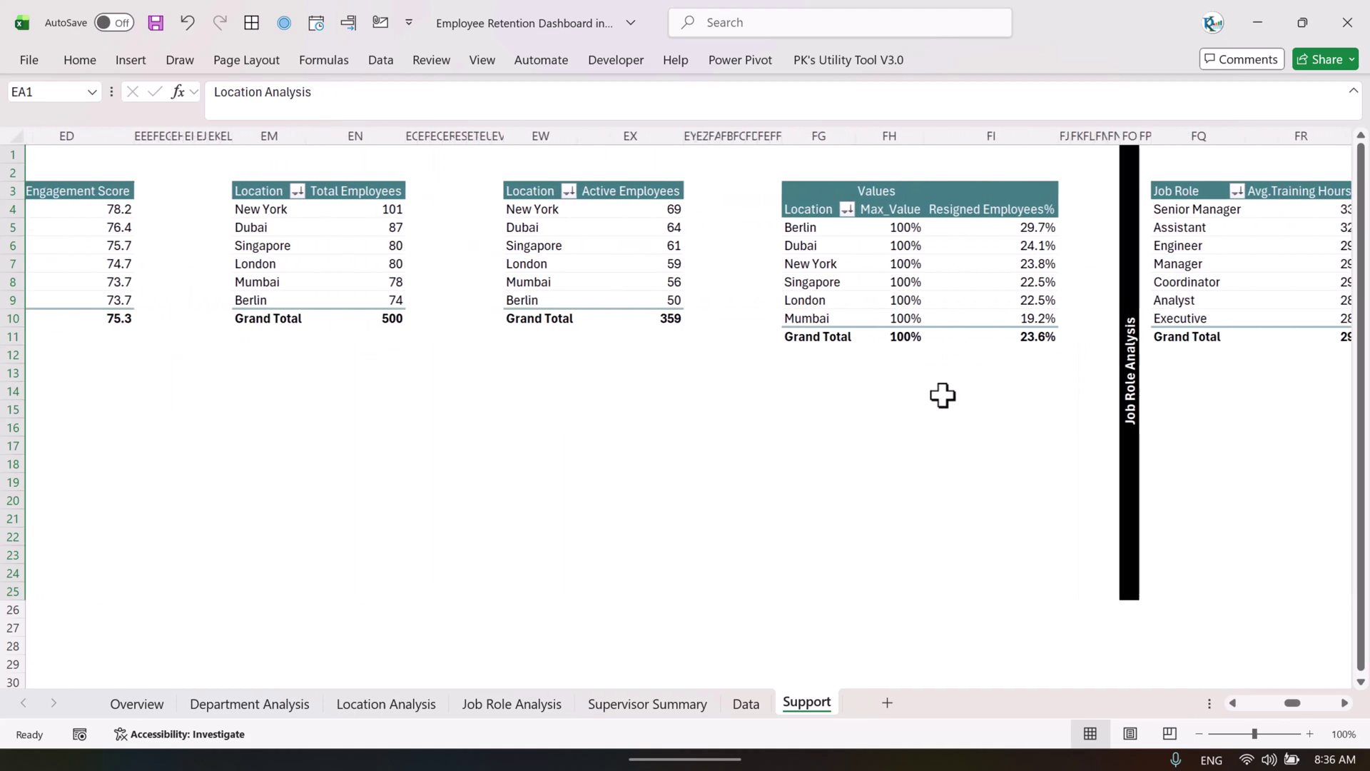
{"action": "scroll", "coordinate": [943, 395], "scroll_direction": "right", "scroll_amount": 5}
{"action": "left_click", "coordinate": [800, 361]}
{"action": "scroll", "coordinate": [1023, 397], "scroll_direction": "right", "scroll_amount": 8}
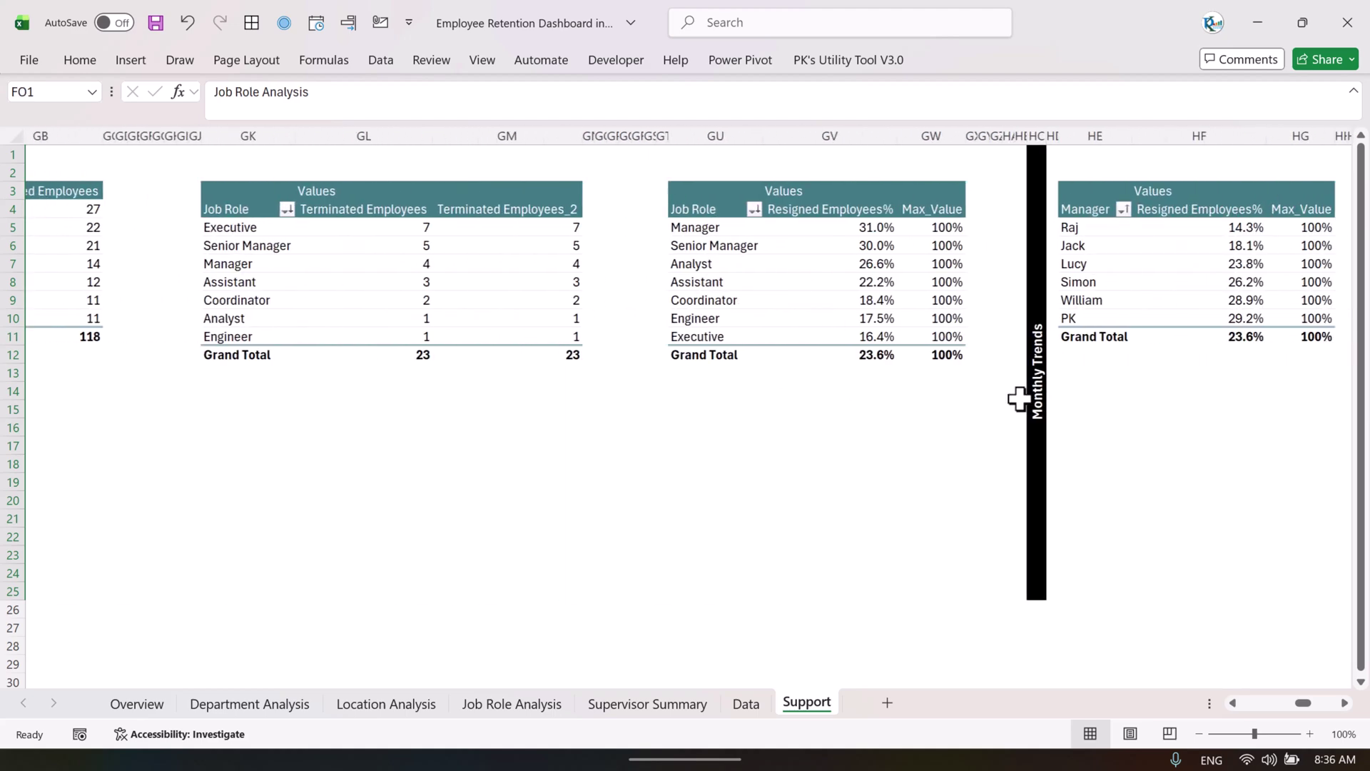
{"action": "scroll", "coordinate": [927, 414], "scroll_direction": "left", "scroll_amount": 5}
{"action": "left_click", "coordinate": [855, 441]}
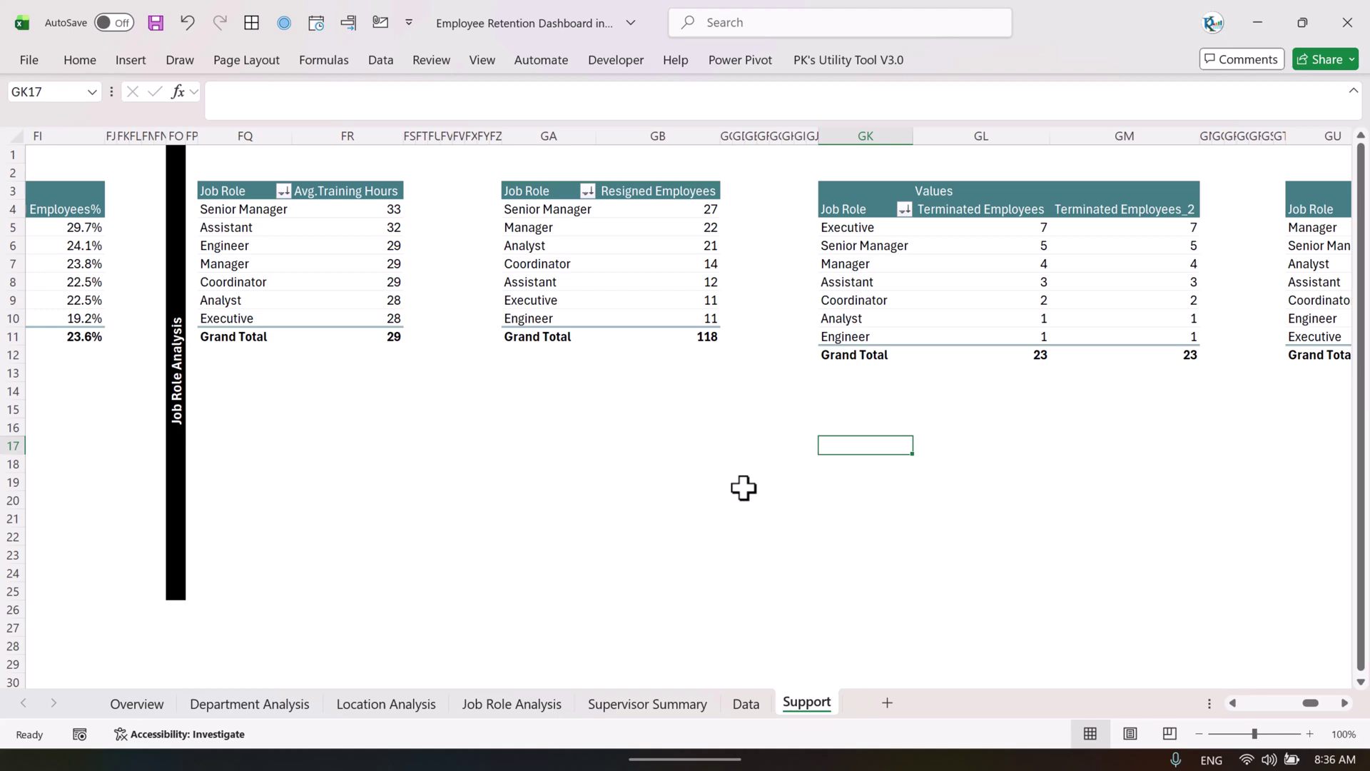
{"action": "left_click", "coordinate": [137, 705]}
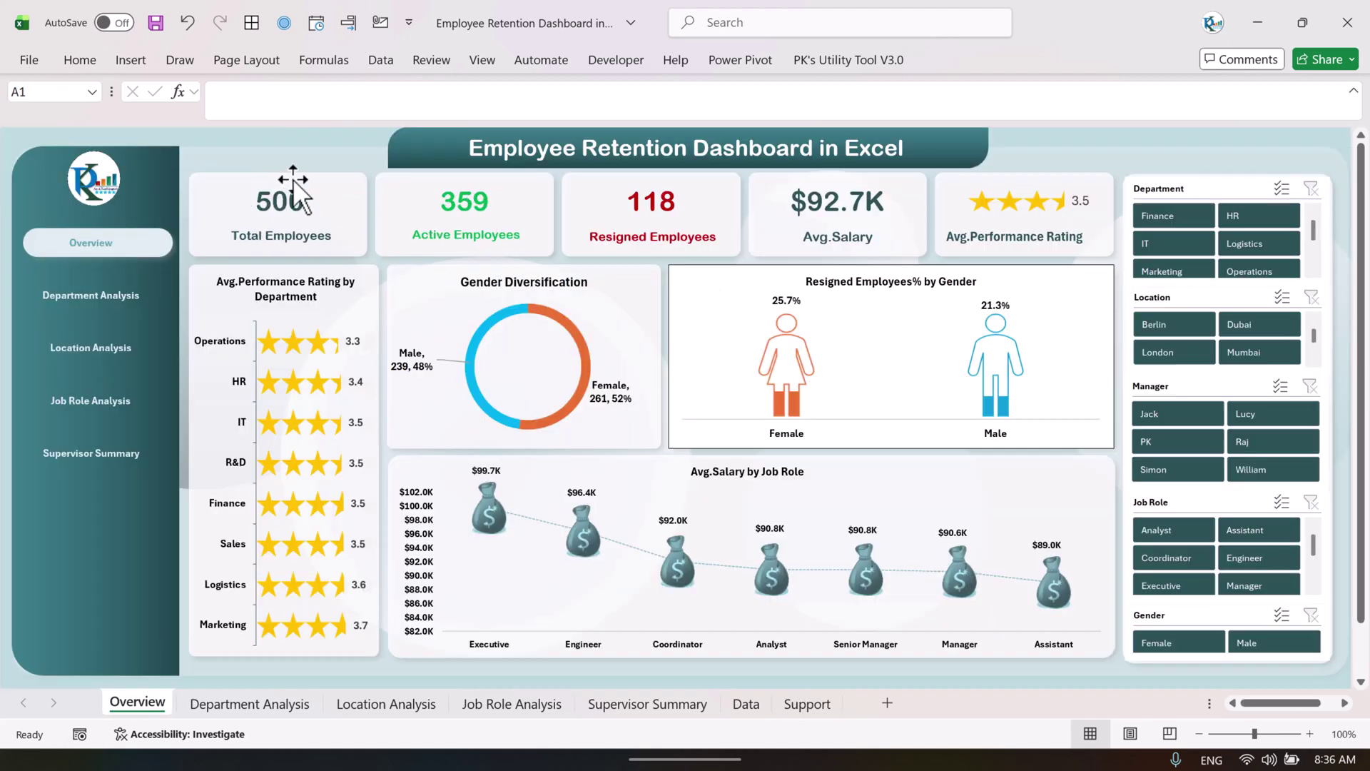
{"action": "left_click", "coordinate": [285, 155]}
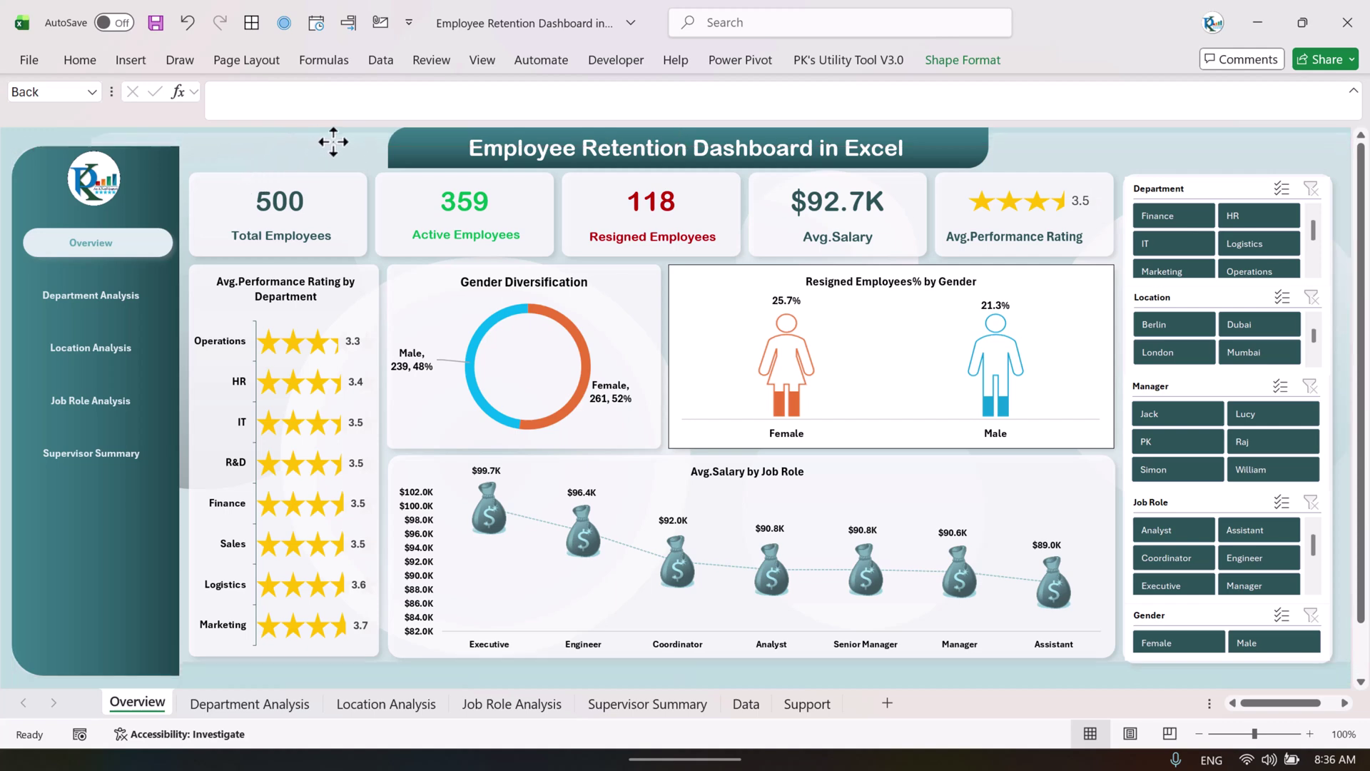
{"action": "left_click", "coordinate": [28, 172]}
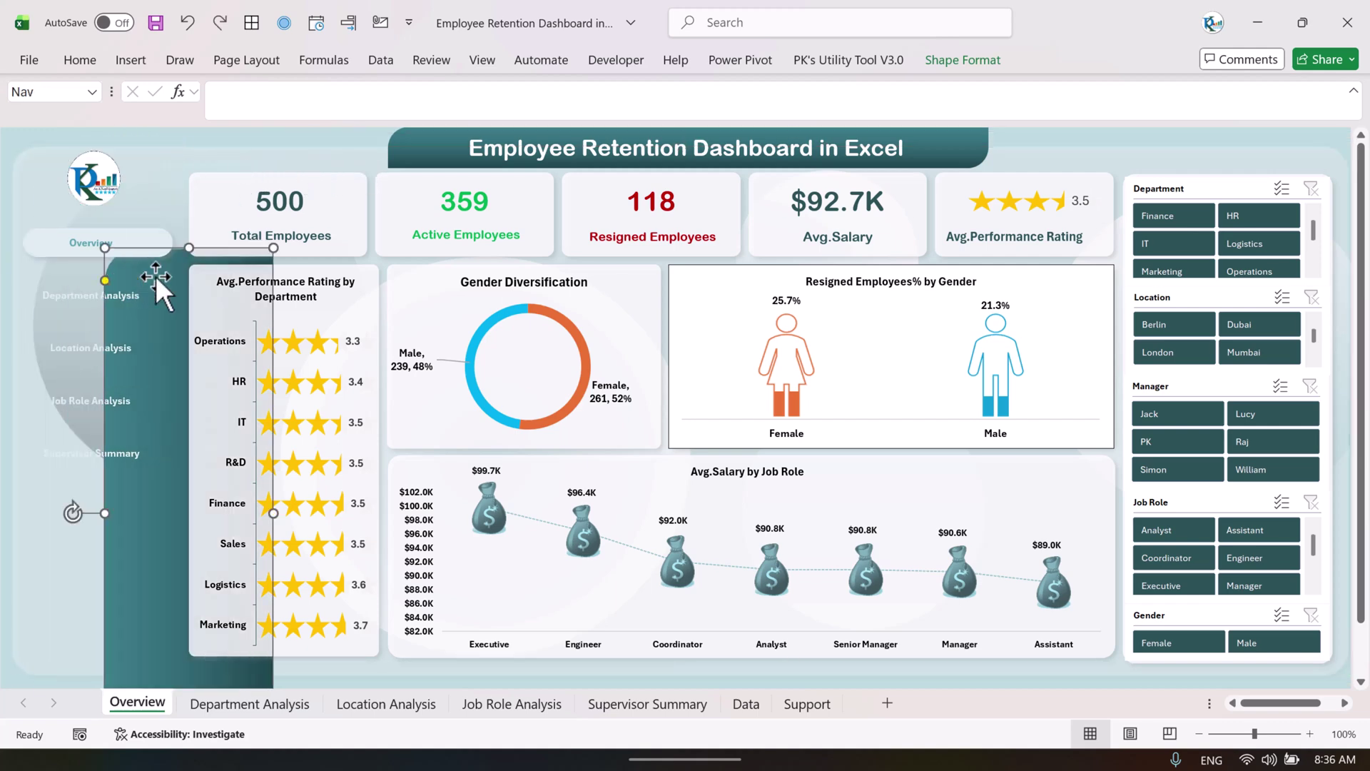
{"action": "left_click", "coordinate": [342, 199]}
{"action": "left_click_drag", "start_coordinate": [343, 199], "coordinate": [400, 260]}
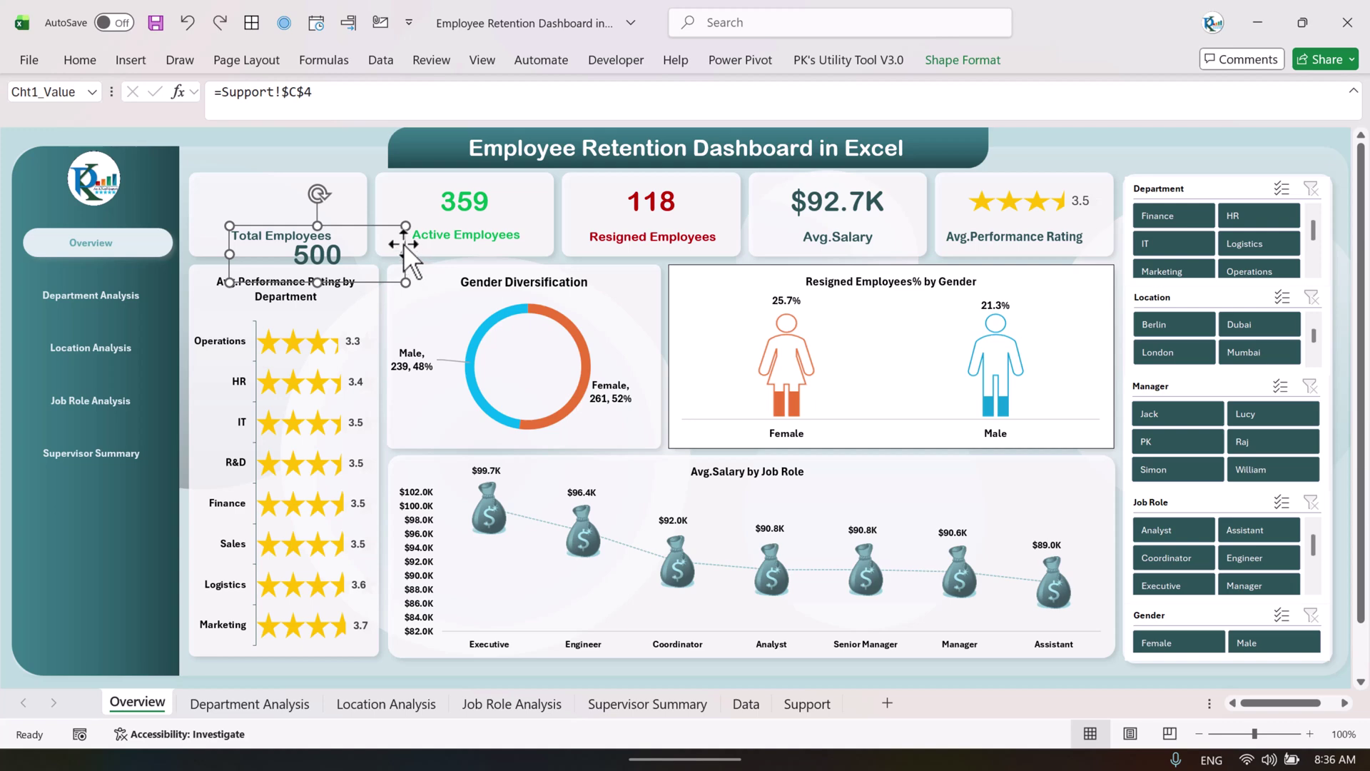
{"action": "key", "text": "ctrl+z"}
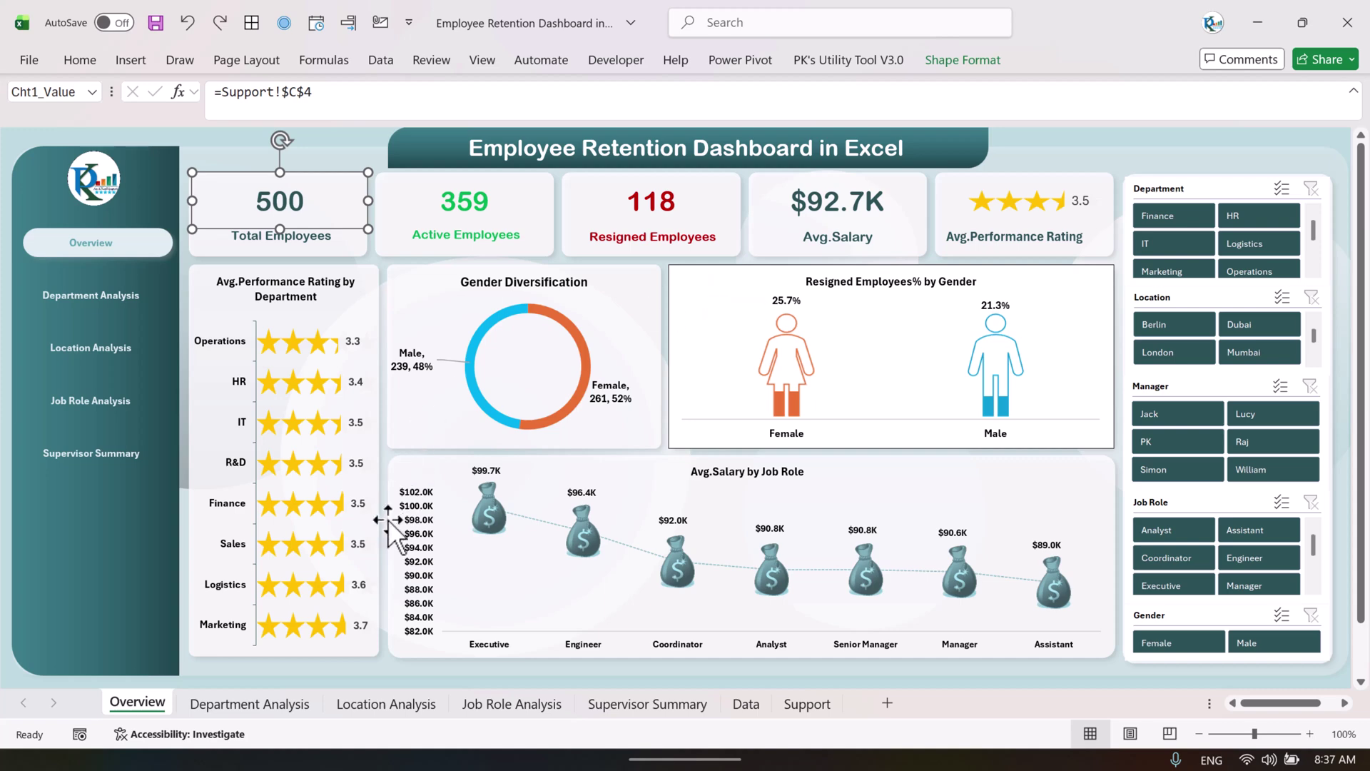
{"action": "key", "text": "ctrl+Page_Down"}
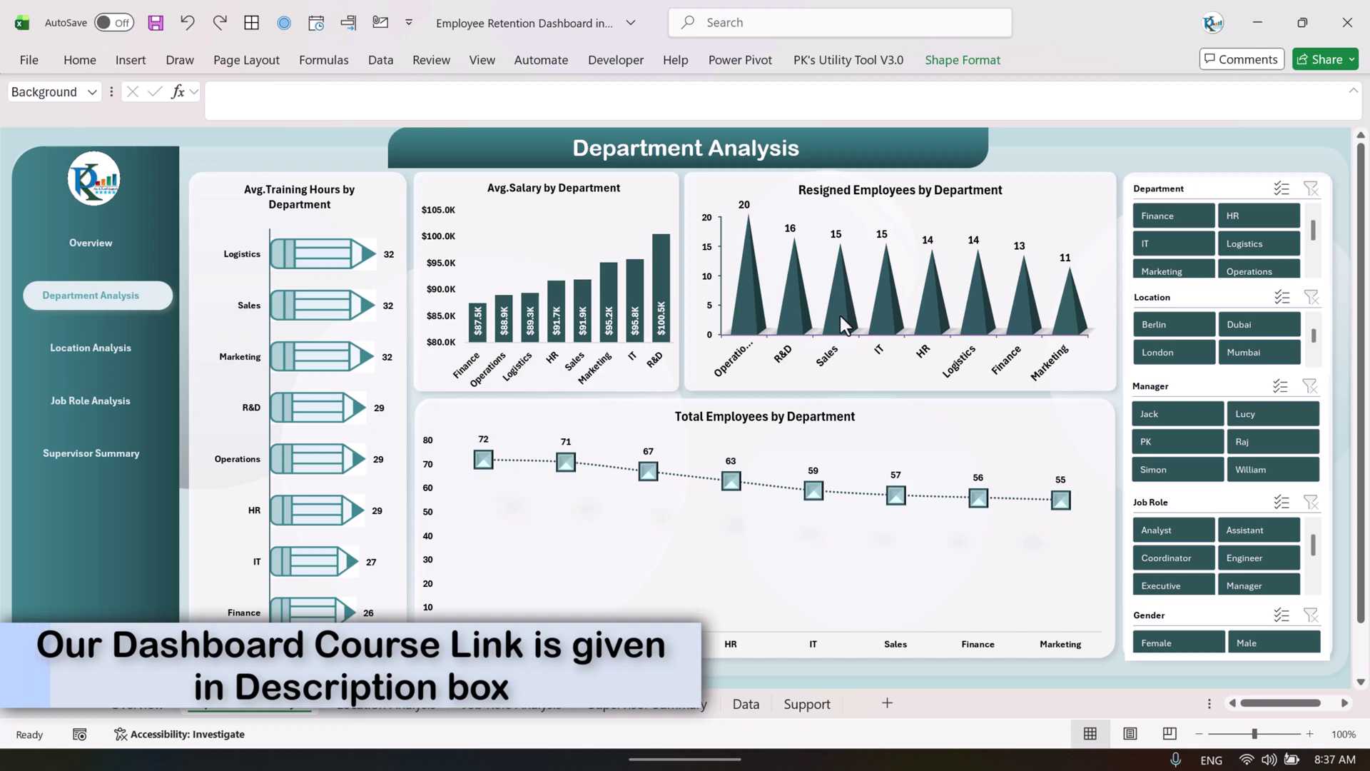
{"action": "left_click", "coordinate": [137, 704]}
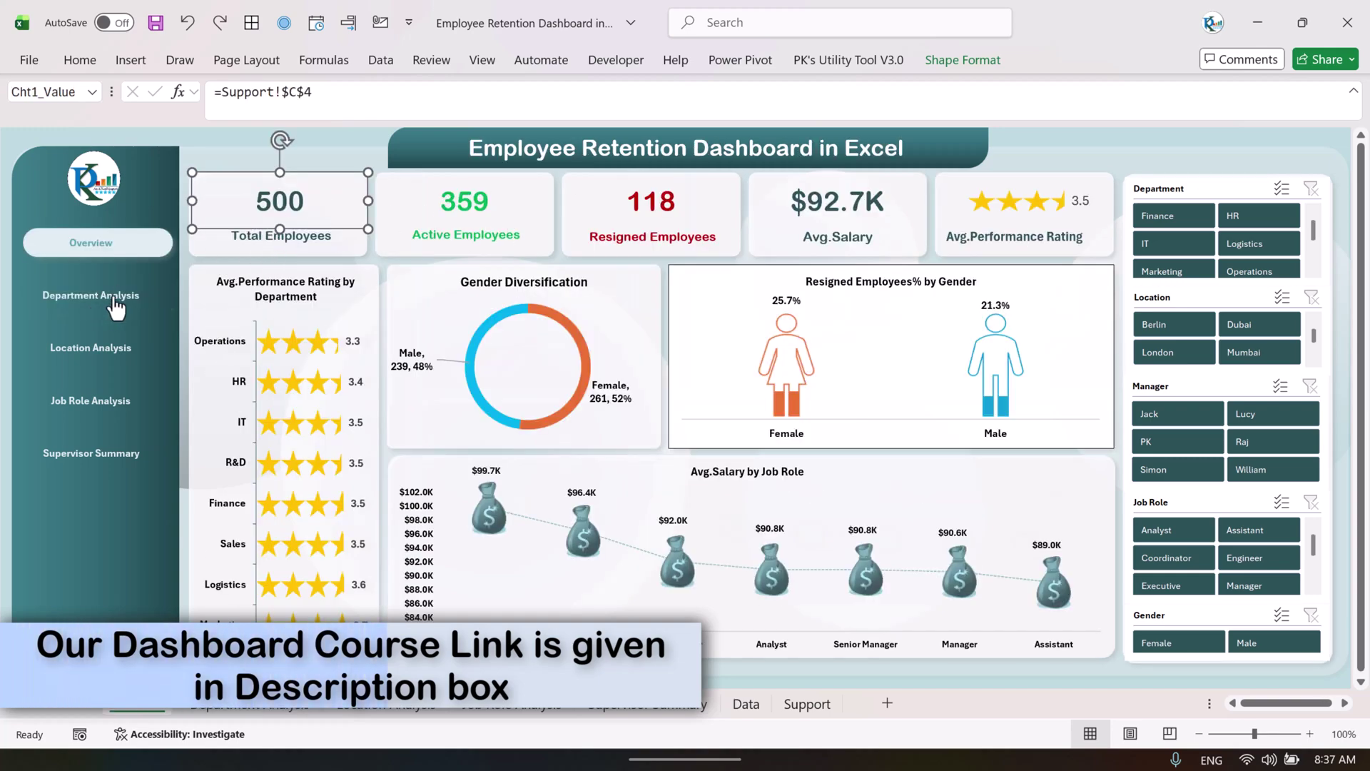
{"action": "left_click", "coordinate": [111, 300]}
{"action": "left_click", "coordinate": [107, 350]}
{"action": "left_click", "coordinate": [90, 243]}
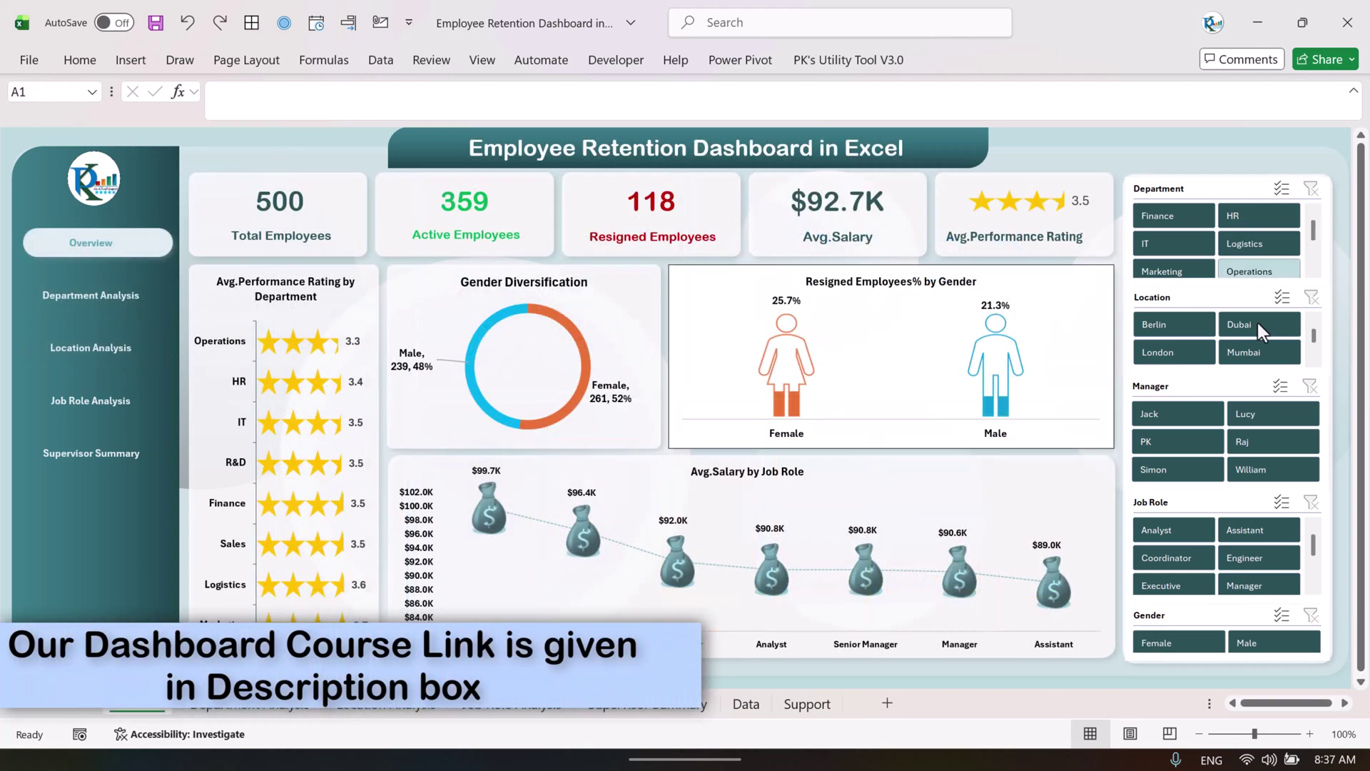